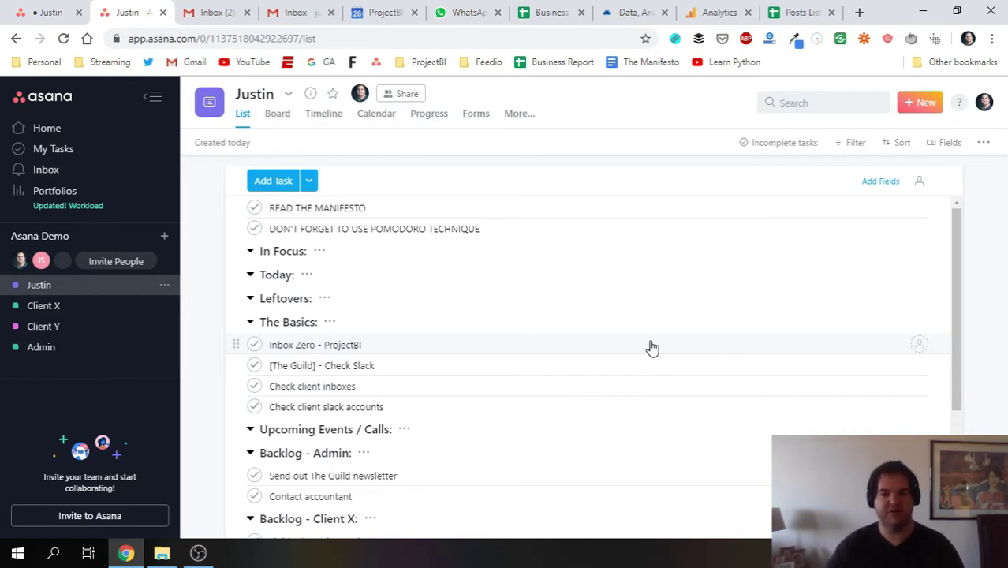
Look over the Justin, Client X and Admin project task lists, ending back in Justin.
scroll(651, 348, "down", 3)
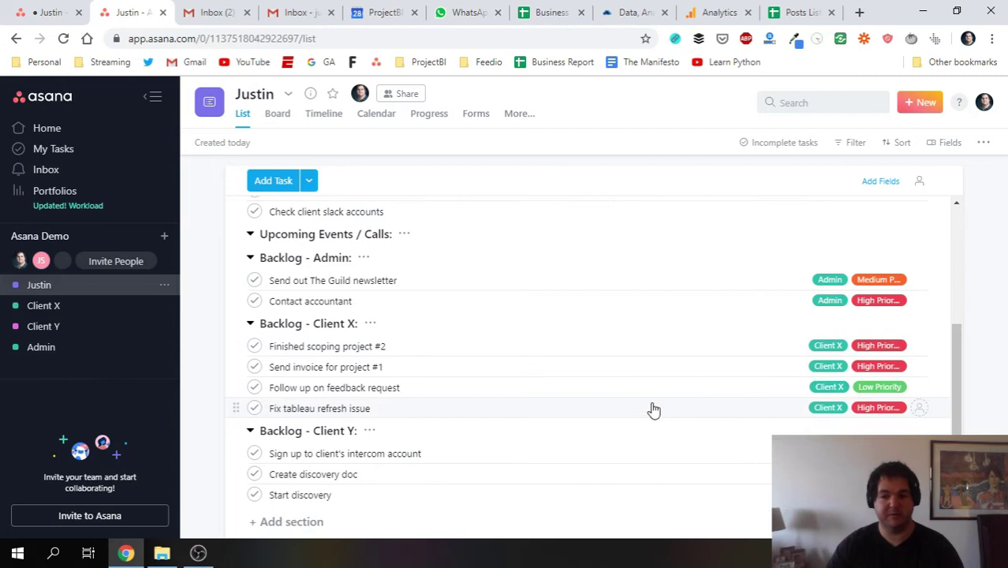
scroll(650, 406, "up", 3)
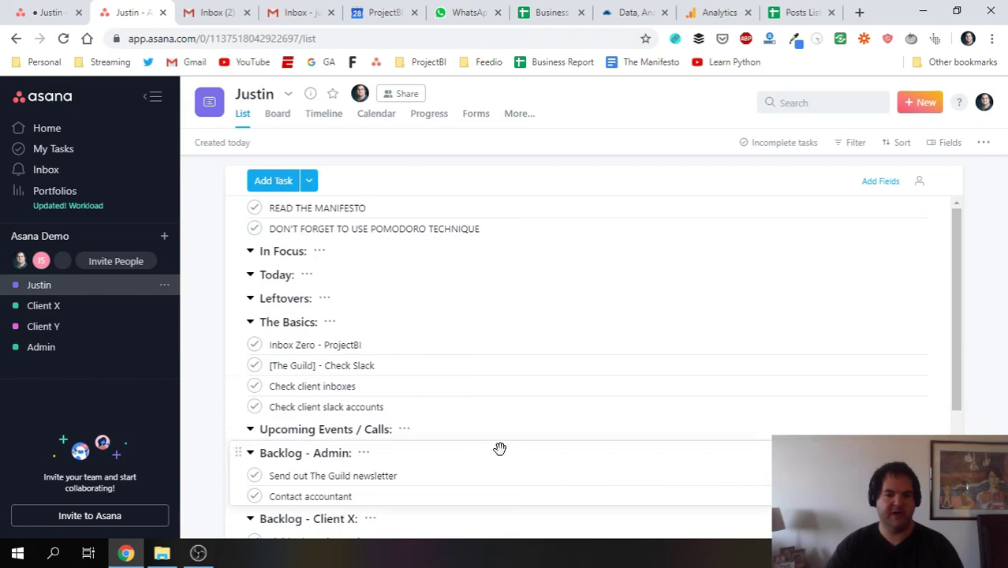
scroll(500, 449, "down", 5)
scroll(556, 413, "up", 5)
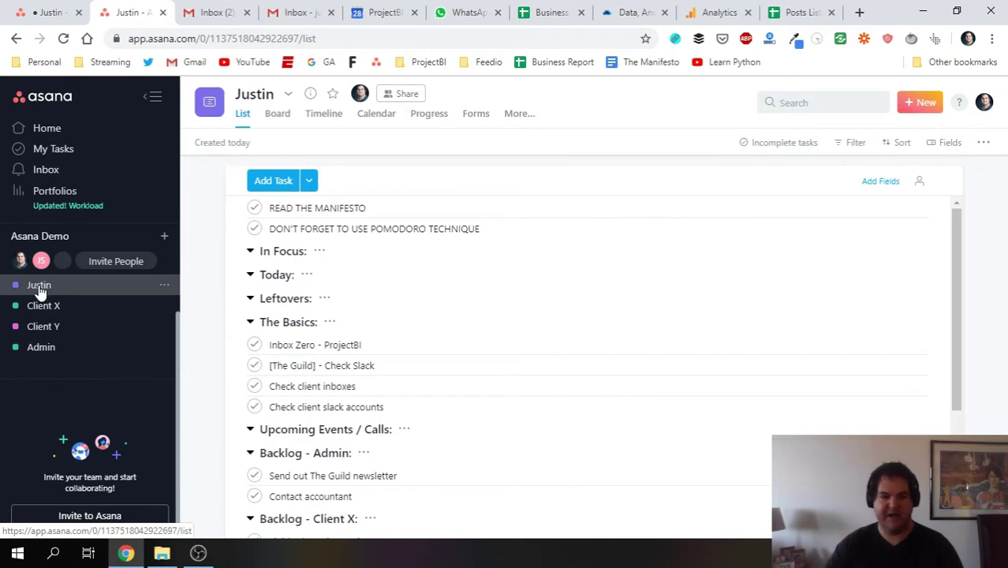
scroll(557, 463, "down", 1)
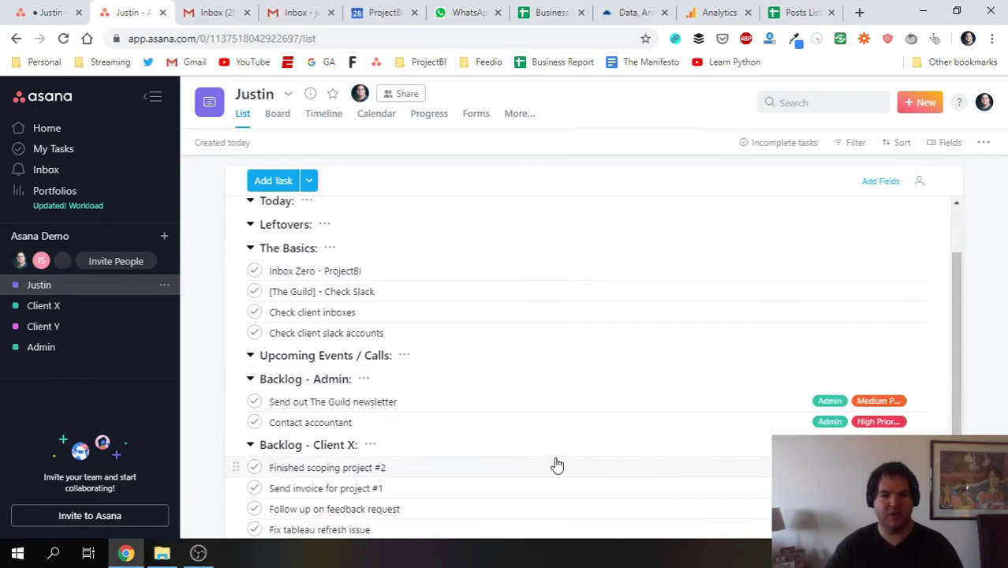
scroll(554, 453, "down", 2)
scroll(535, 430, "up", 3)
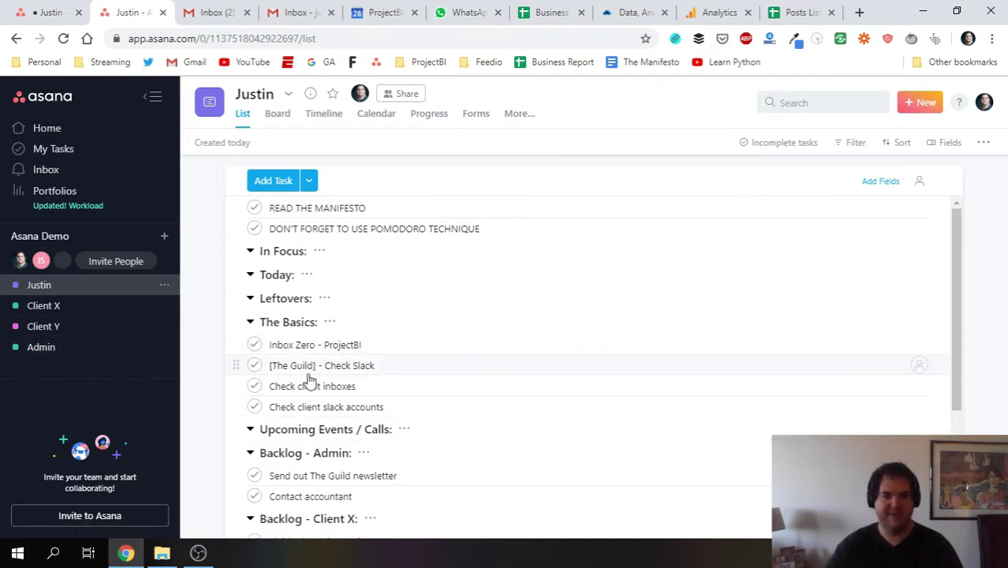
left_click(72, 304)
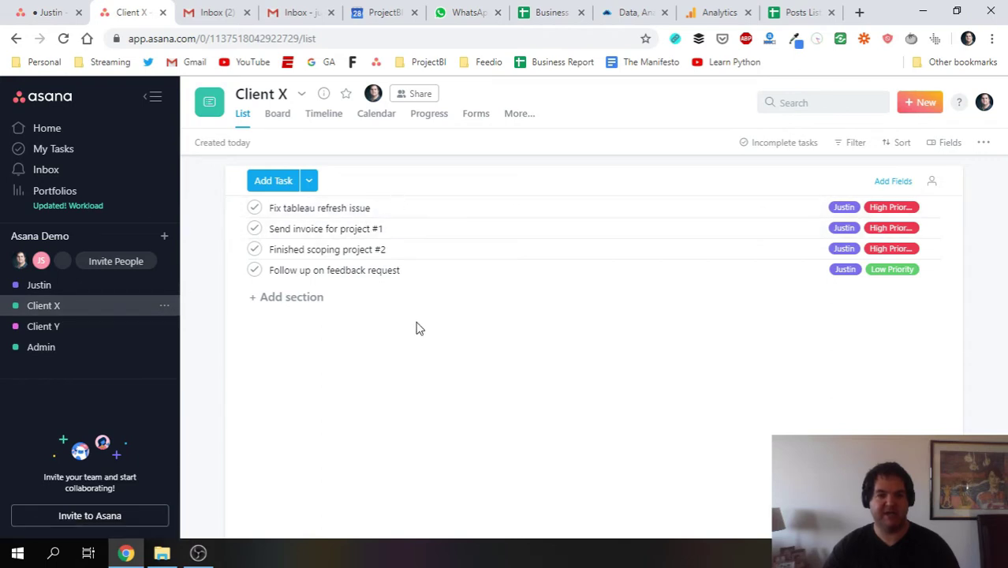
left_click(68, 352)
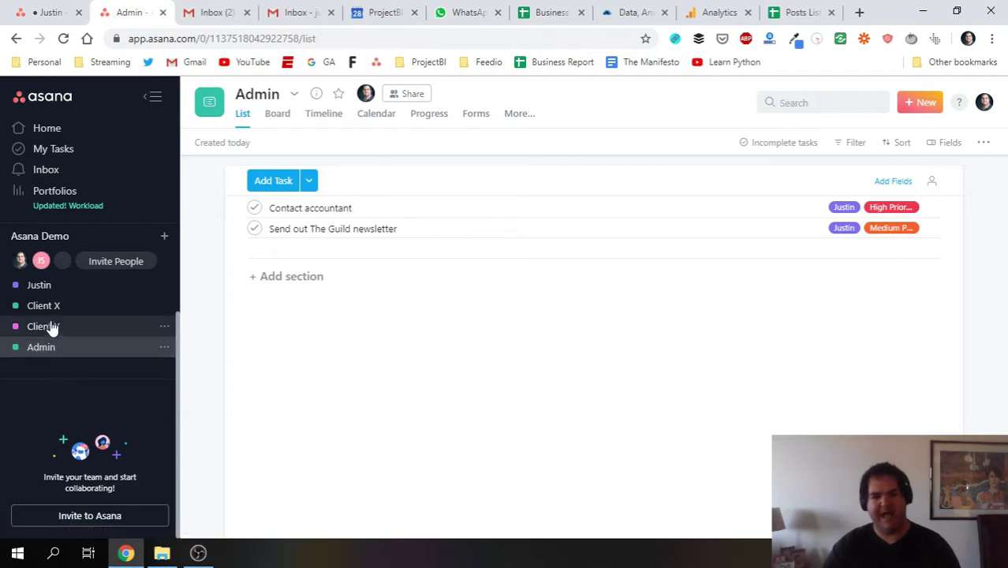
left_click(52, 286)
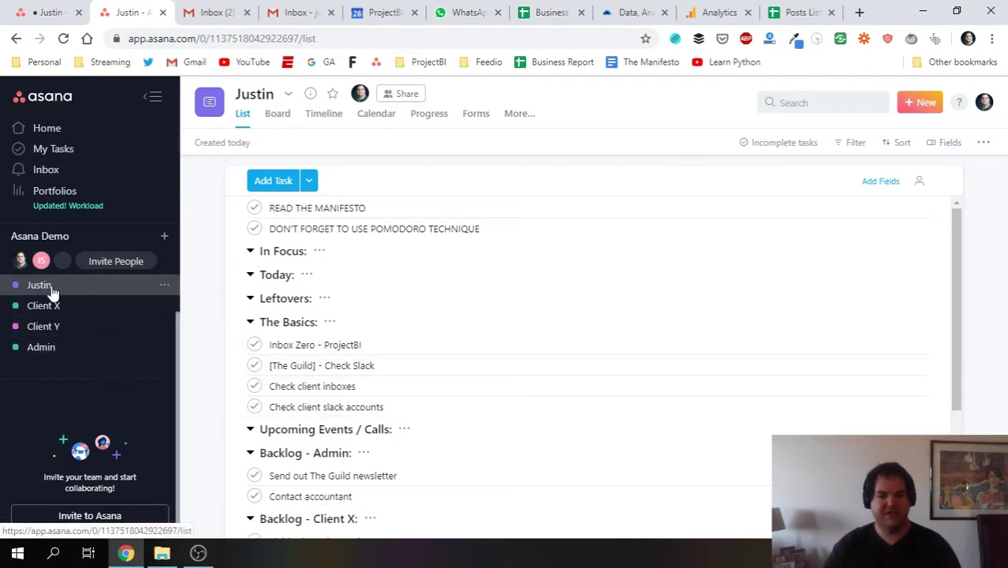
Scroll through the Justin list, collapsing and re-expanding The Basics section.
scroll(561, 373, "down", 3)
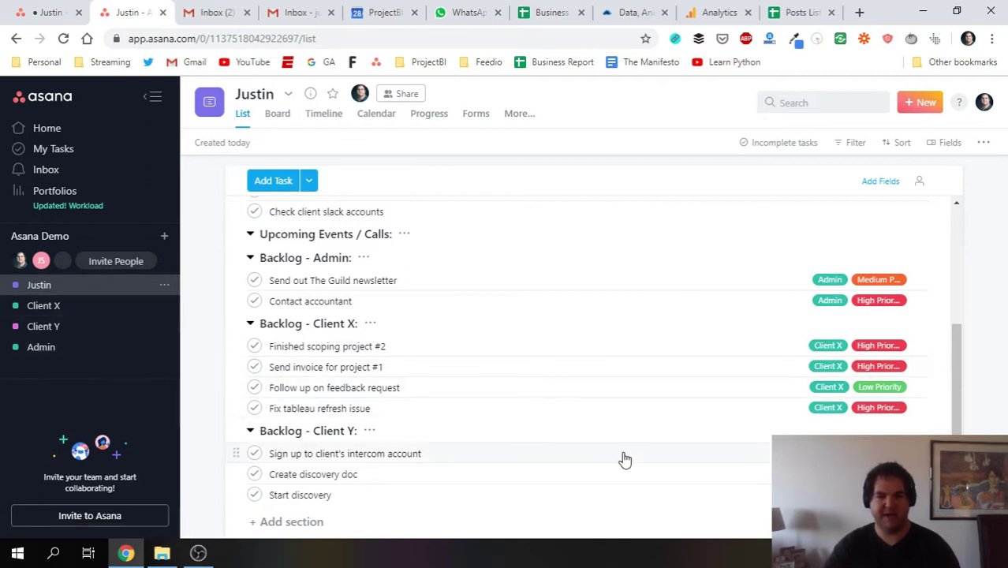
scroll(619, 453, "up", 4)
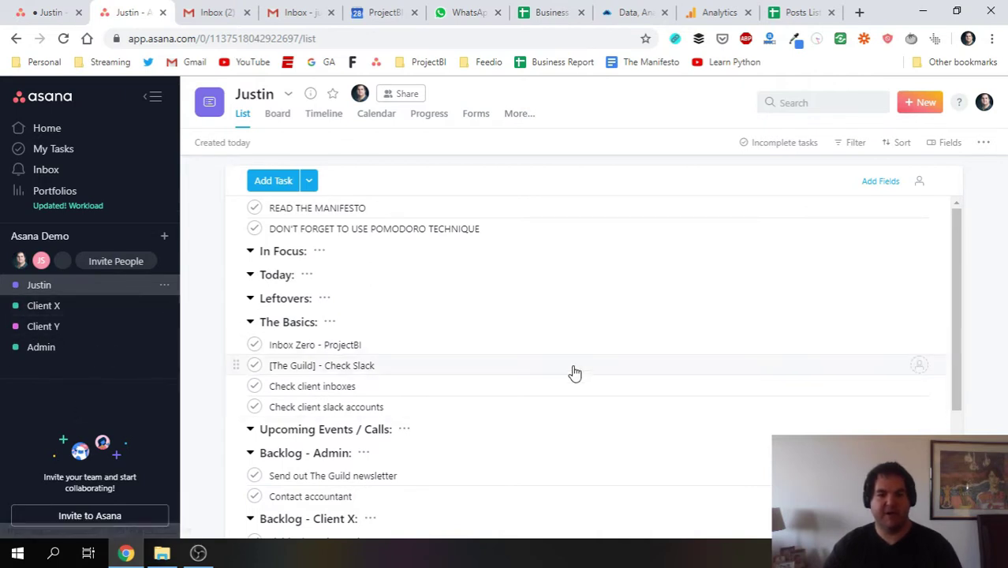
scroll(477, 428, "down", 3)
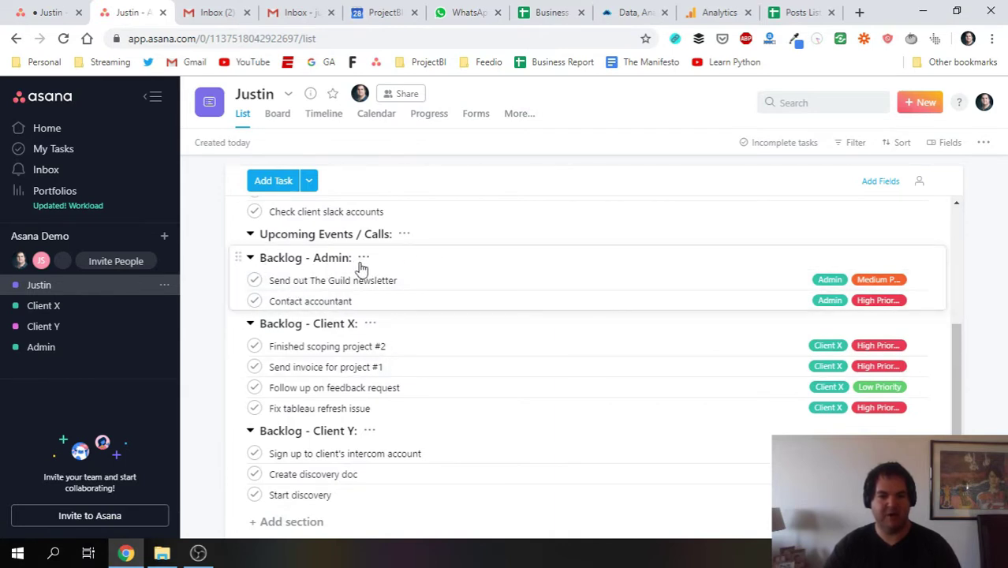
scroll(506, 408, "up", 3)
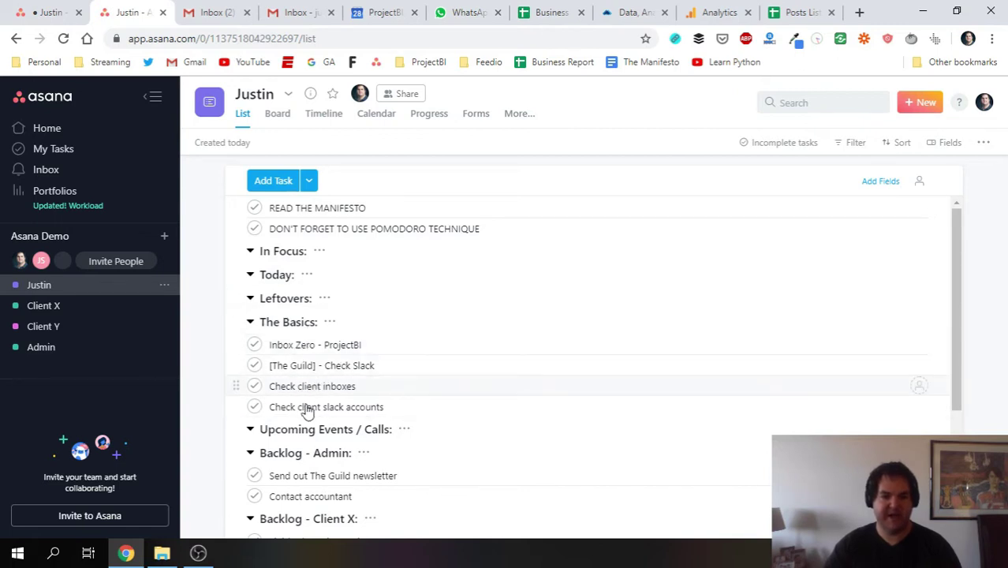
left_click(250, 322)
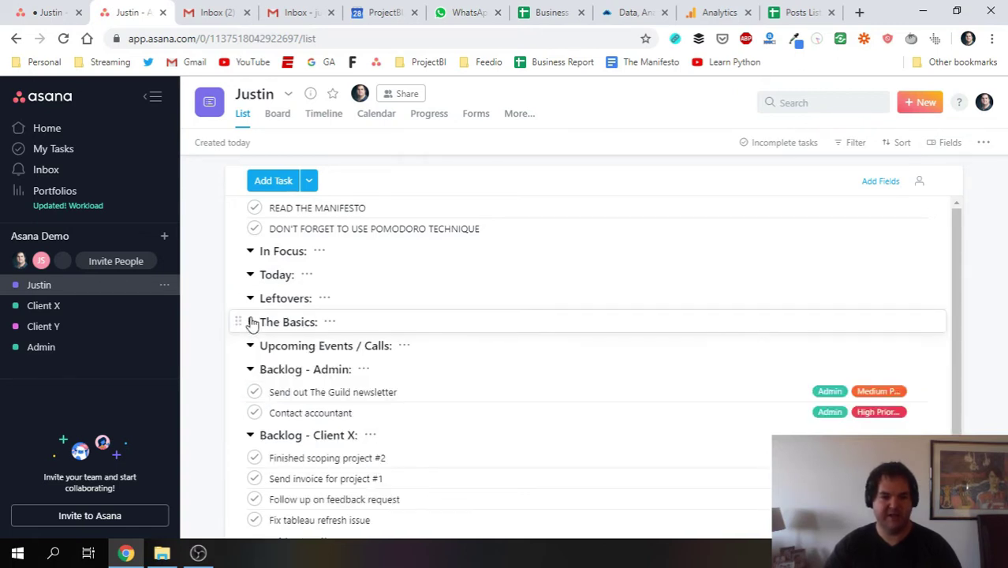
left_click(250, 322)
scroll(477, 422, "down", 3)
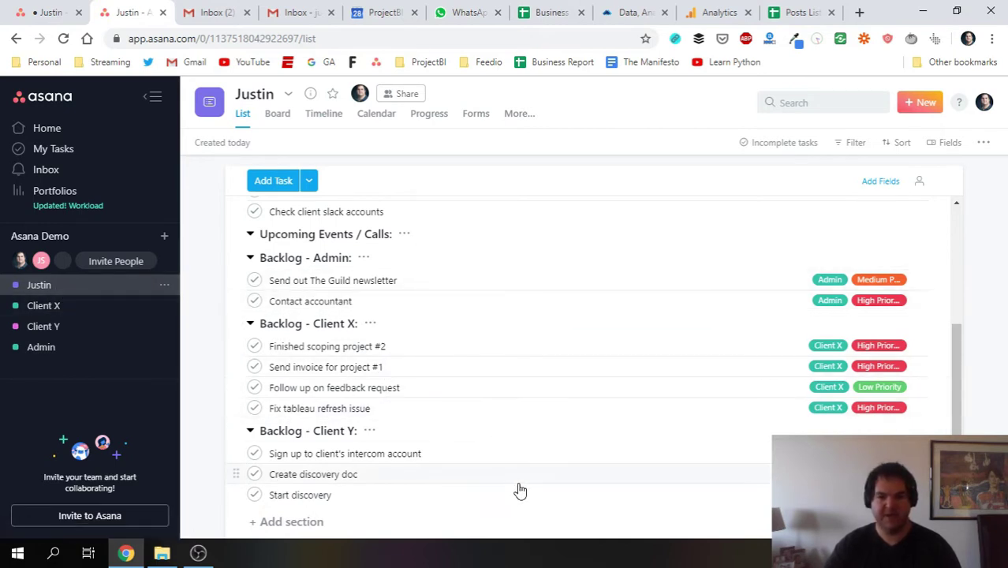
scroll(468, 483, "up", 1)
scroll(469, 482, "up", 2)
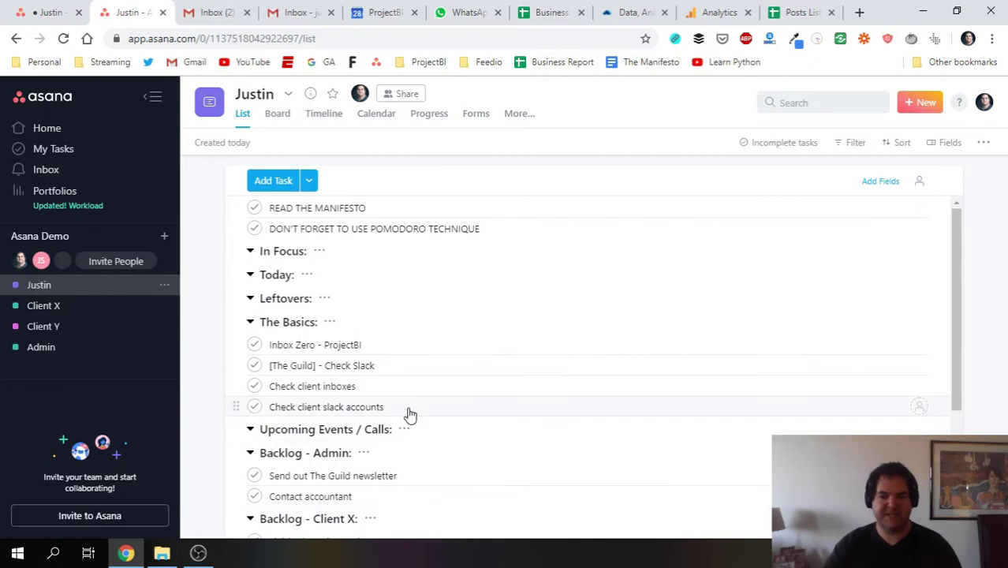
scroll(407, 414, "down", 3)
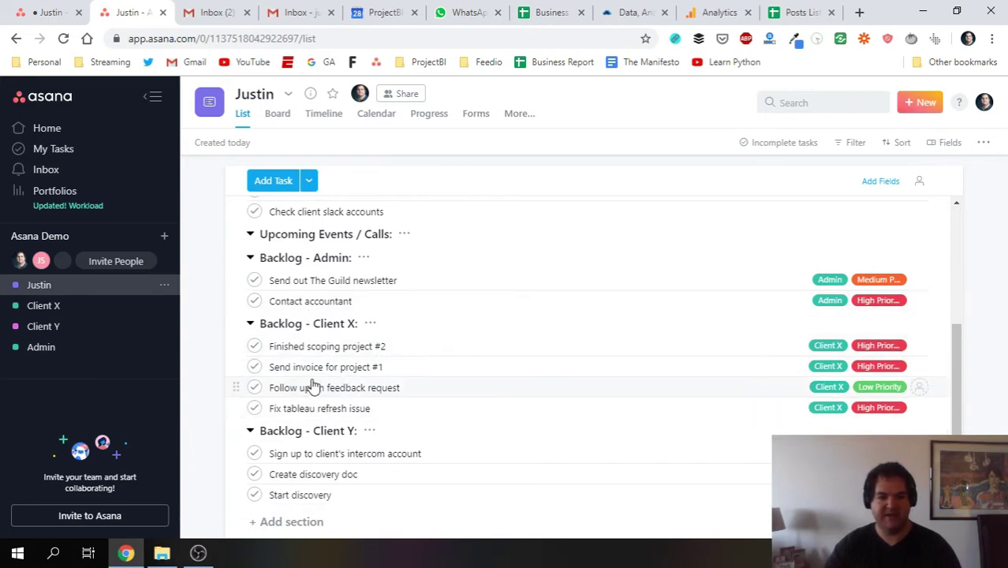
Add a 'QA new dashboard' task below Fix tableau refresh issue and add it to Client X.
left_click(414, 410)
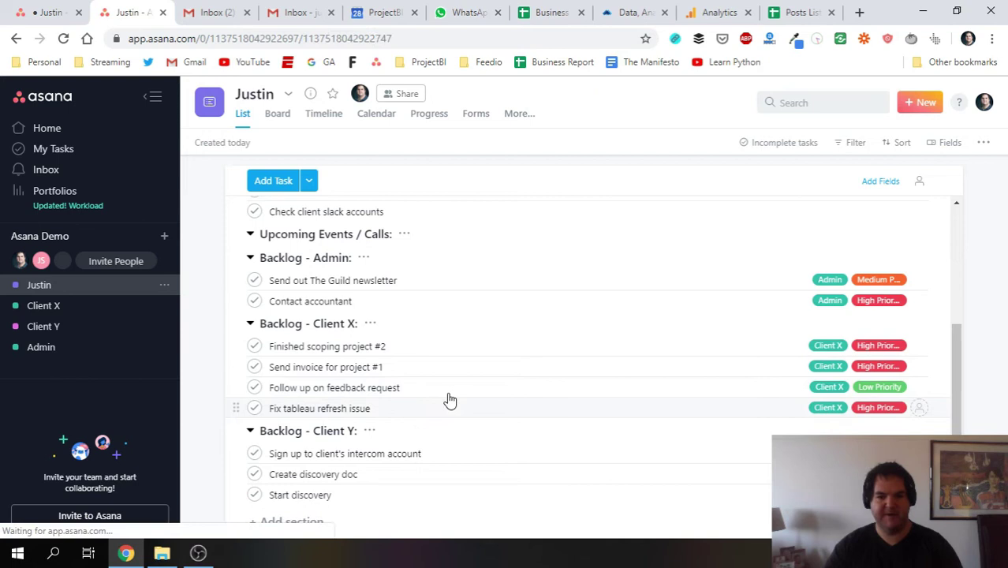
key("Return")
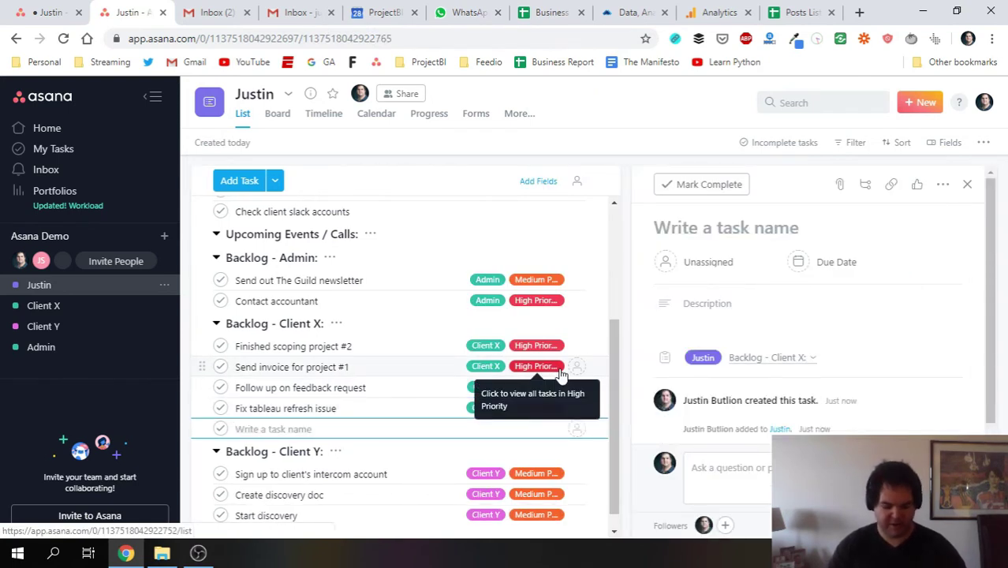
type("QA new dashboard")
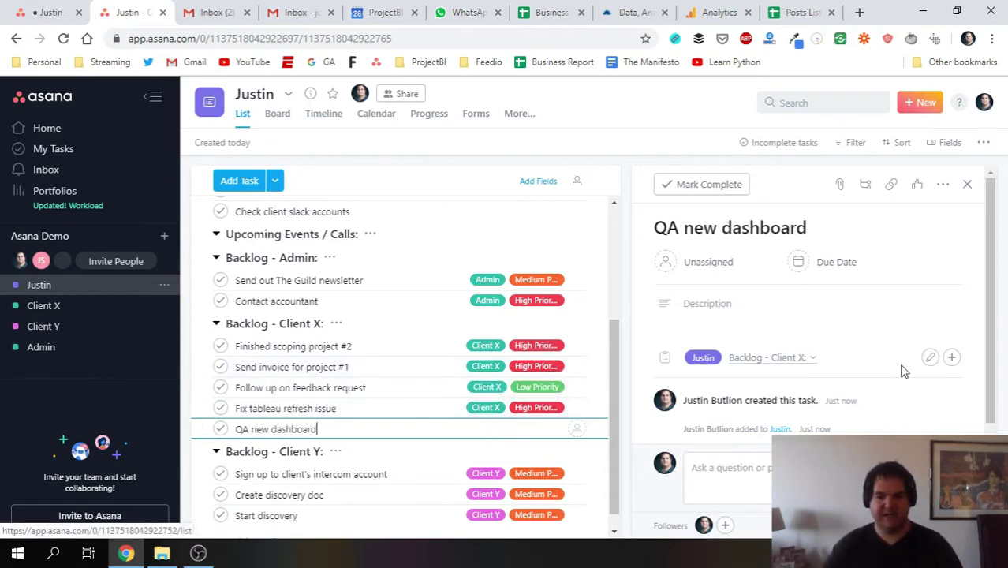
left_click(953, 359)
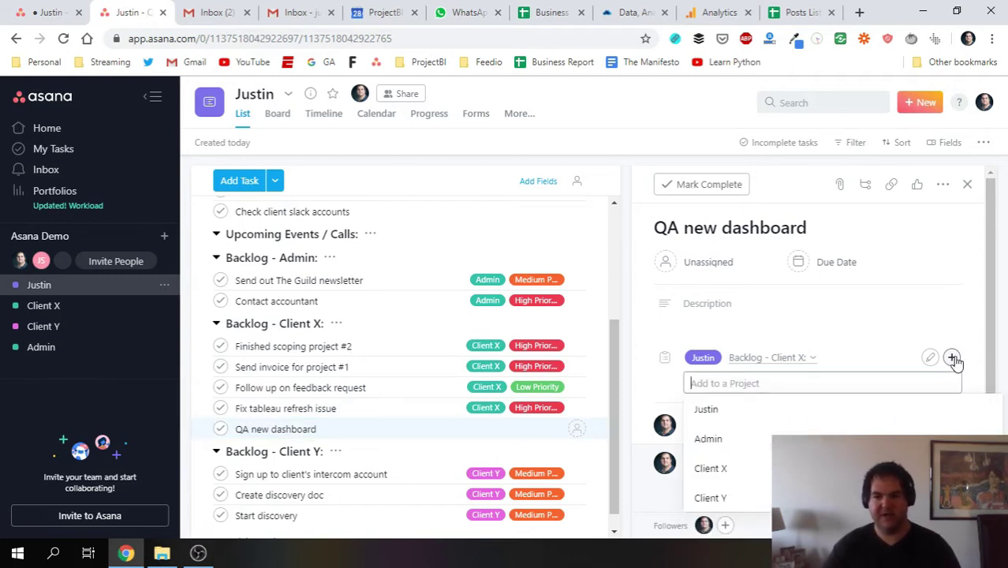
left_click(762, 473)
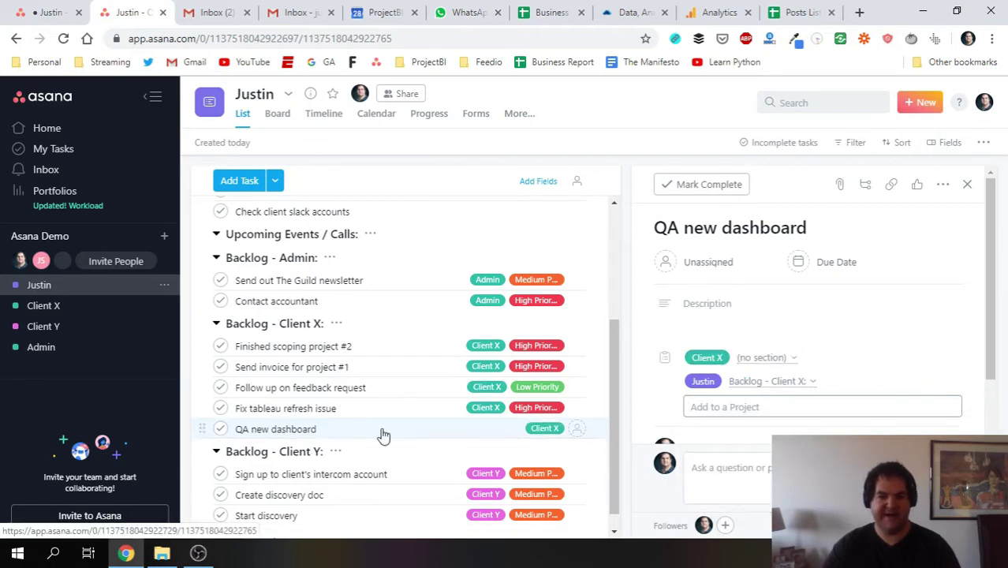
left_click(334, 427)
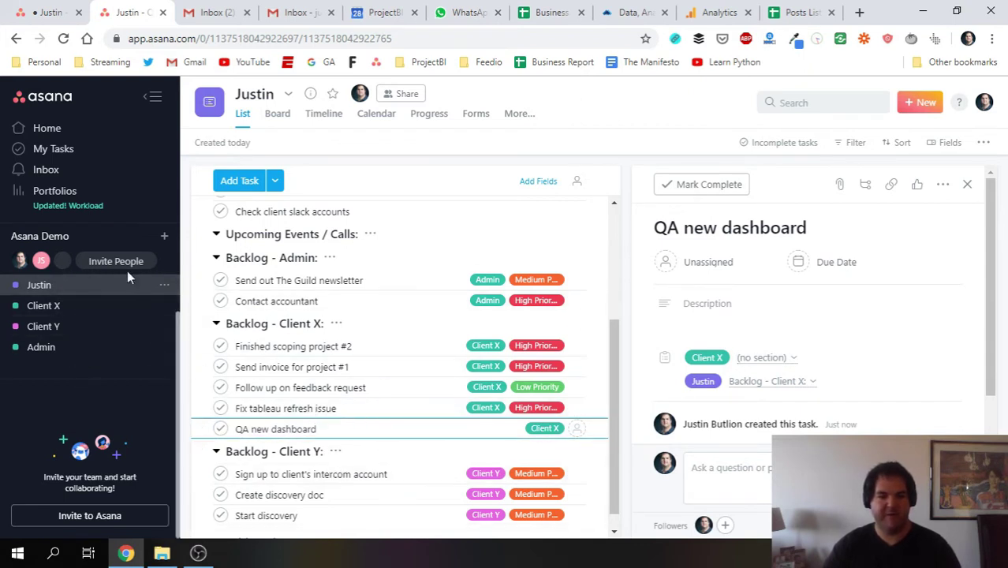
Check Client X, then tag QA new dashboard in Justin as Low Priority.
left_click(48, 308)
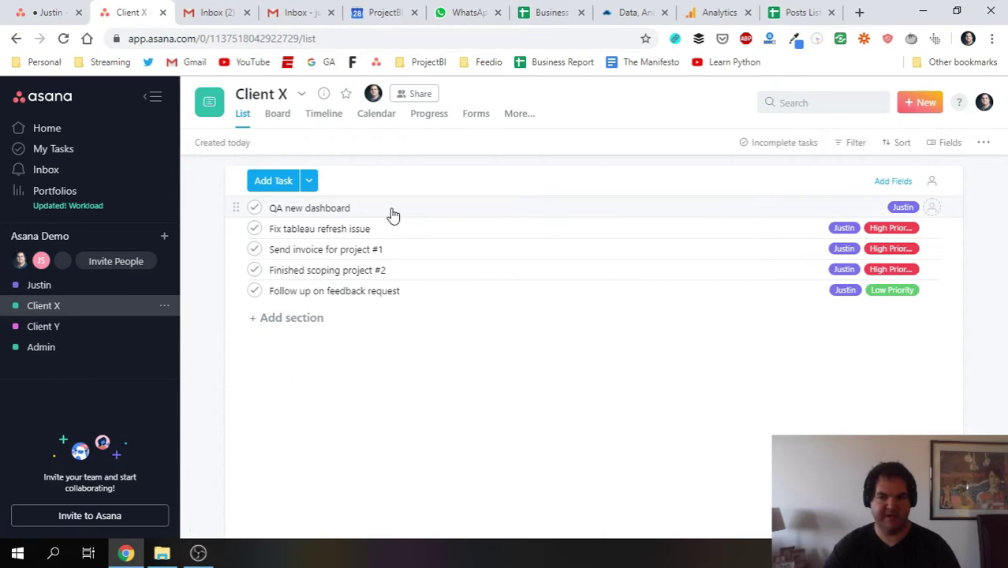
left_click(68, 284)
scroll(442, 454, "down", 3)
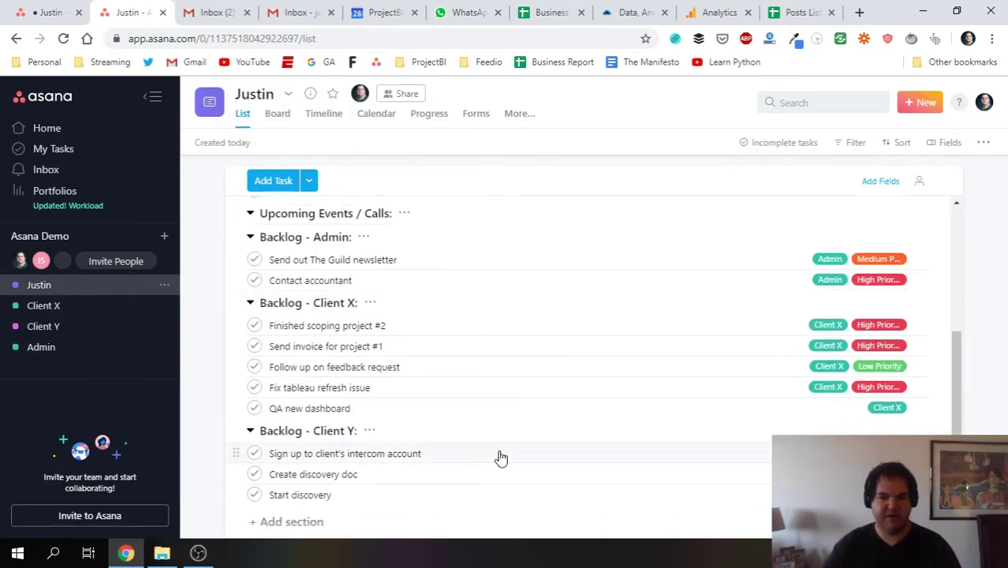
left_click(394, 409)
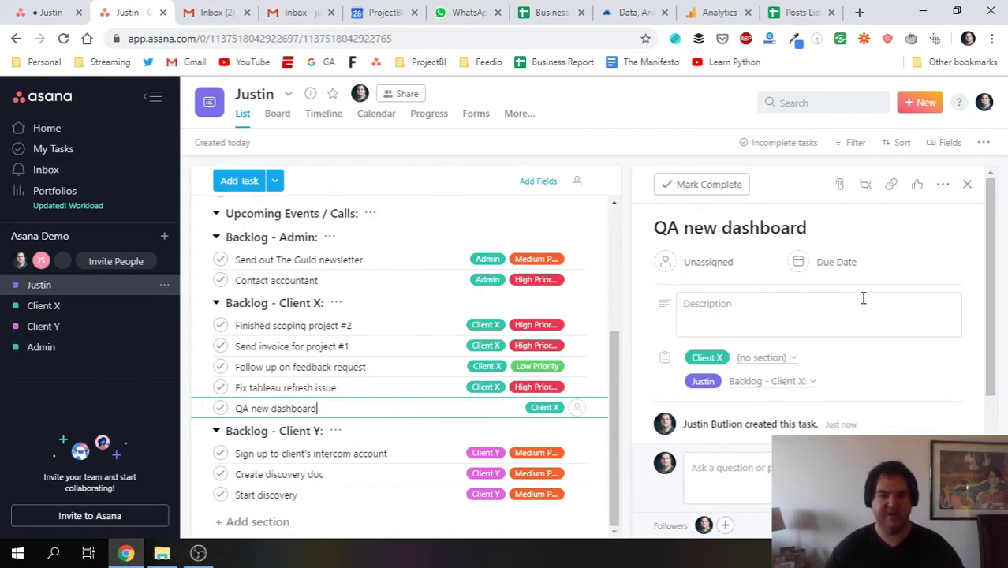
key("Tab+t")
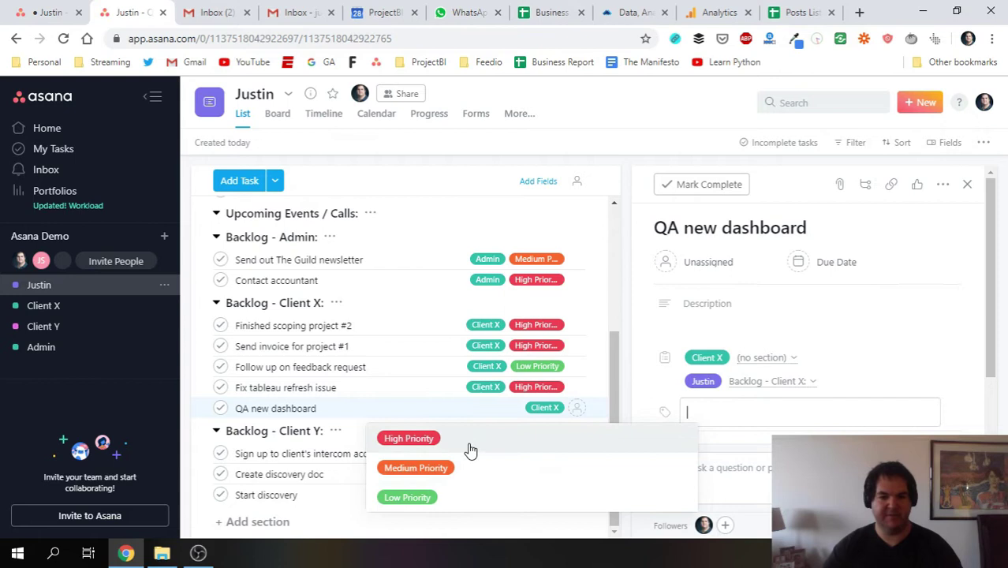
left_click(459, 503)
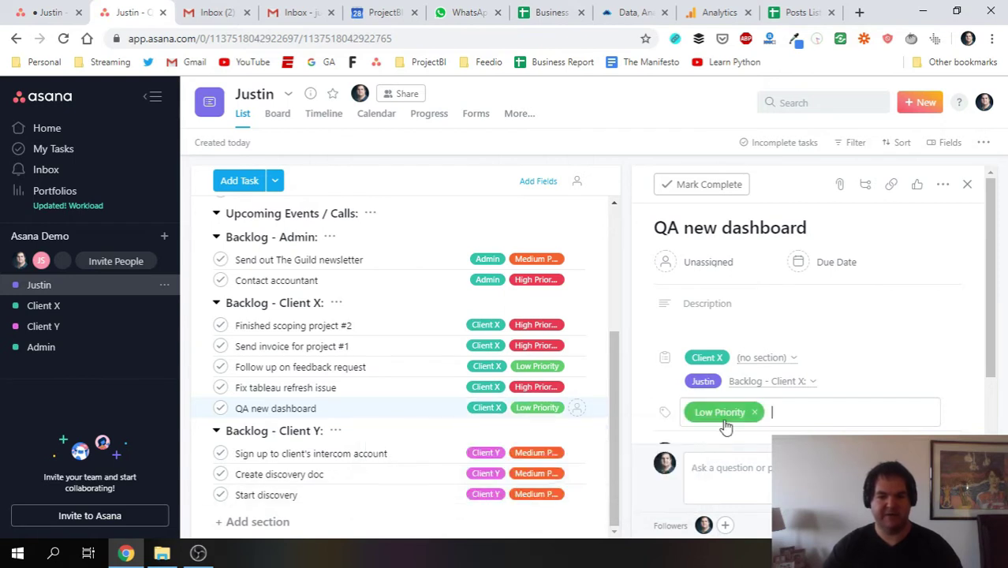
In Client X, place QA new dashboard below Finished scoping project #2, then return to Justin.
left_click(74, 310)
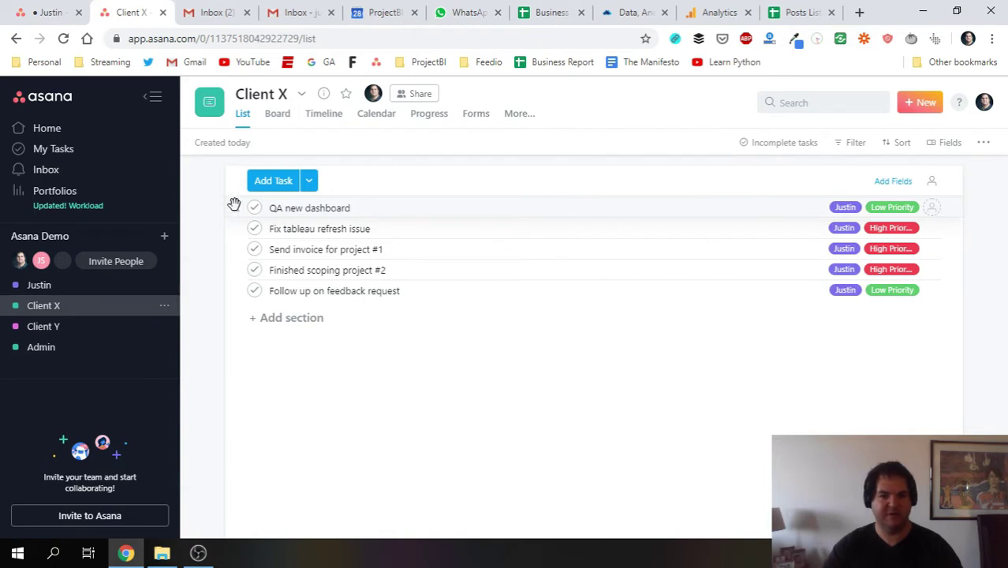
left_click_drag(235, 205, 256, 284)
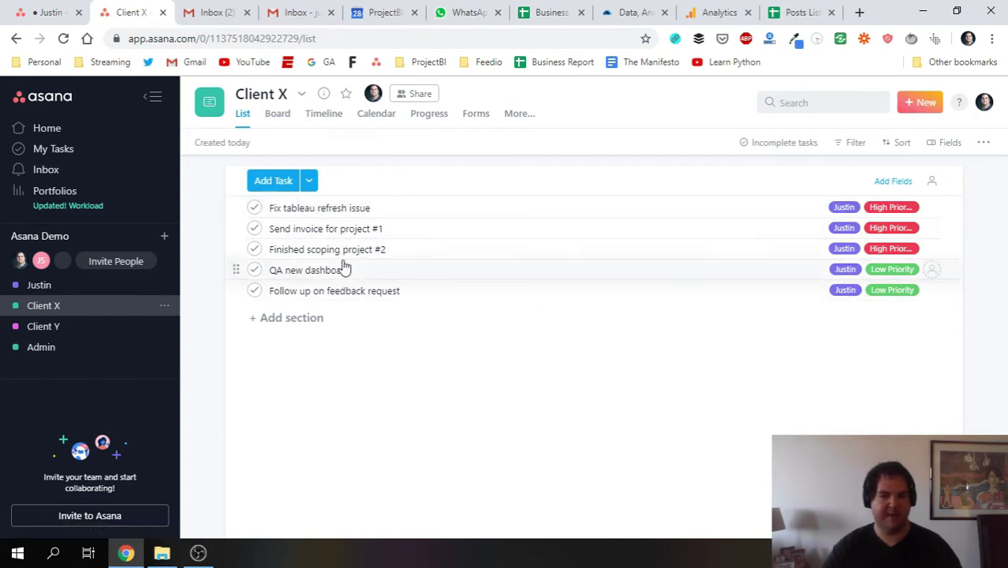
left_click(24, 287)
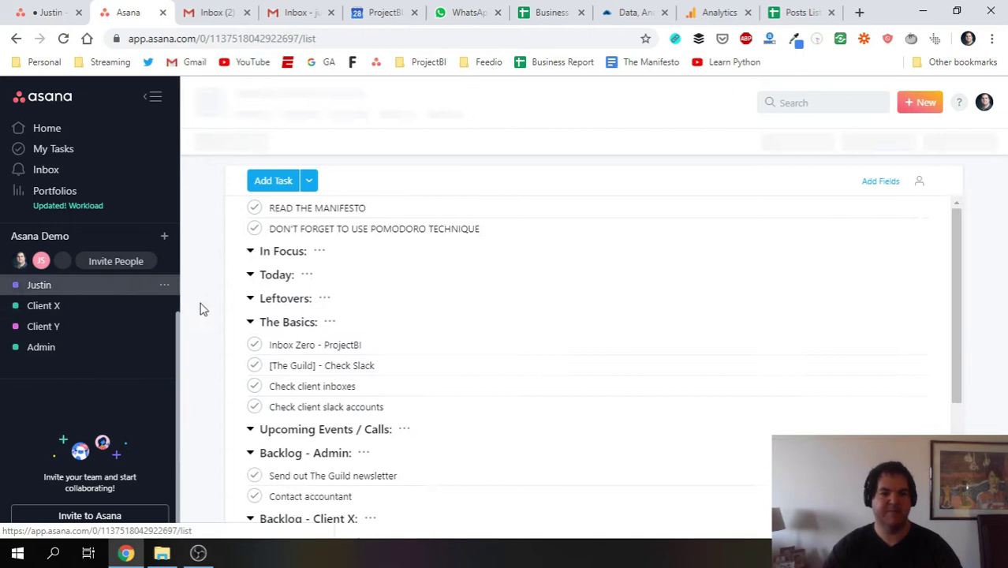
scroll(489, 418, "down", 3)
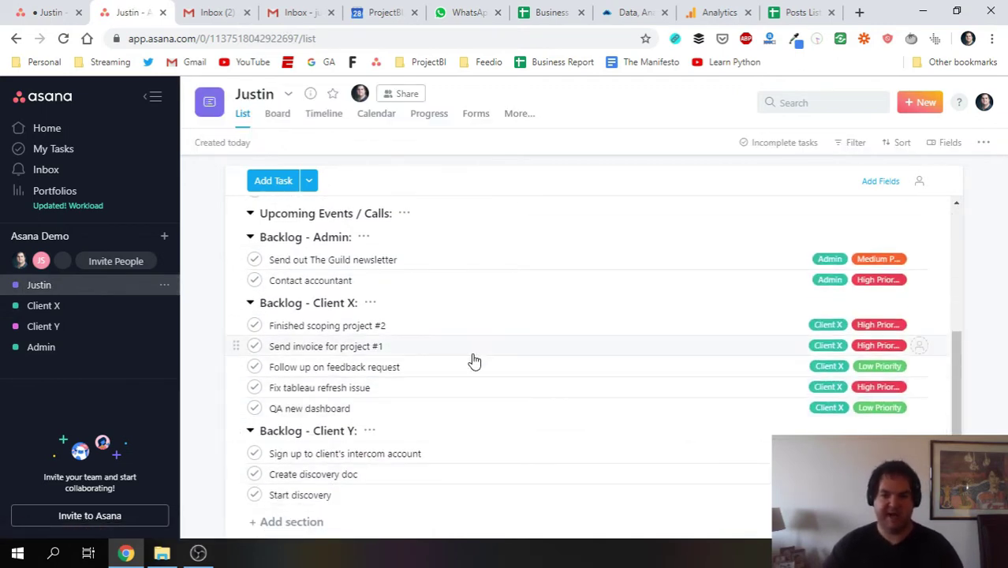
scroll(473, 361, "up", 5)
scroll(513, 418, "down", 2)
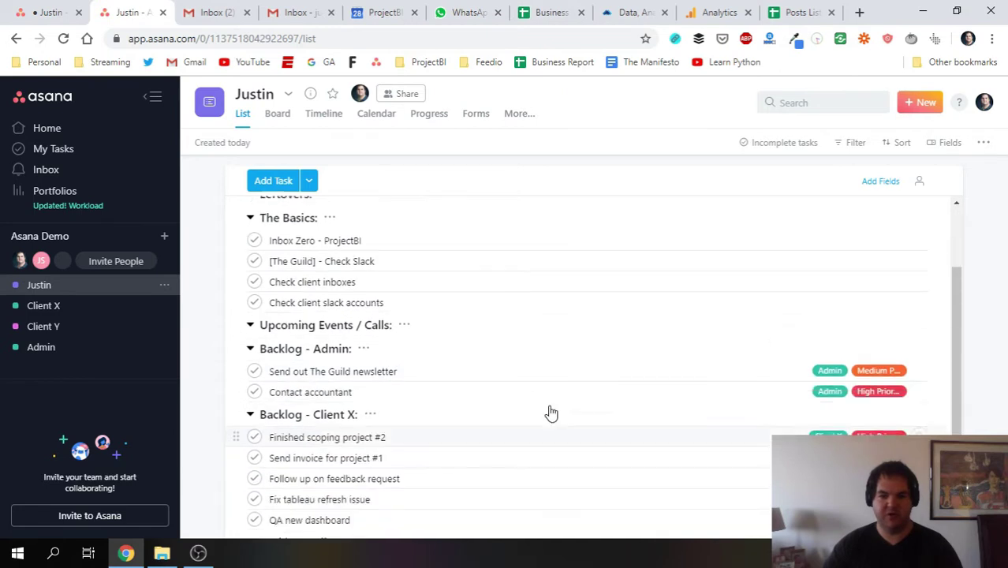
scroll(556, 387, "down", 2)
scroll(527, 384, "up", 3)
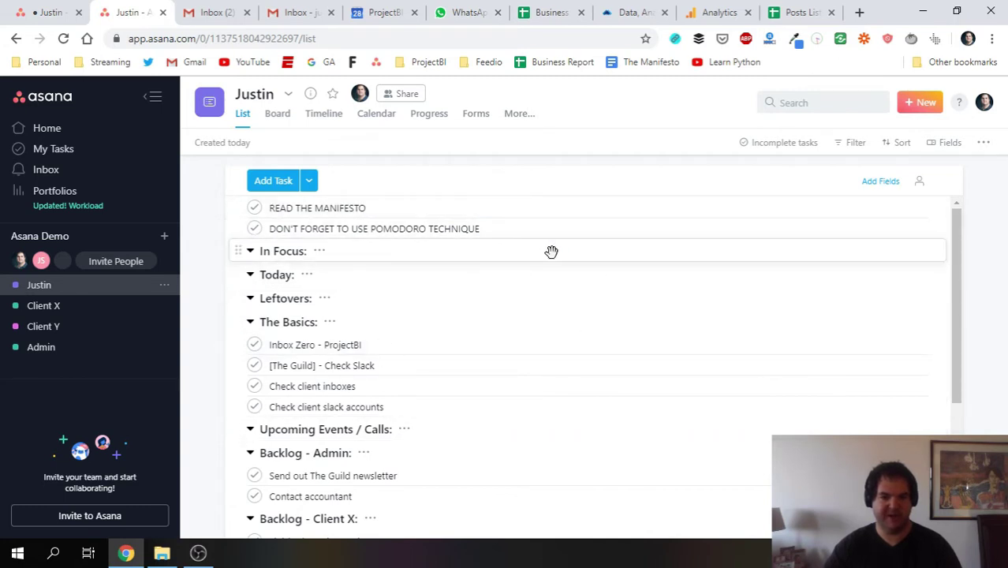
Switch the detail pane between the READ THE MANIFESTO and POMODORO reminder tasks.
left_click(339, 209)
left_click(320, 229)
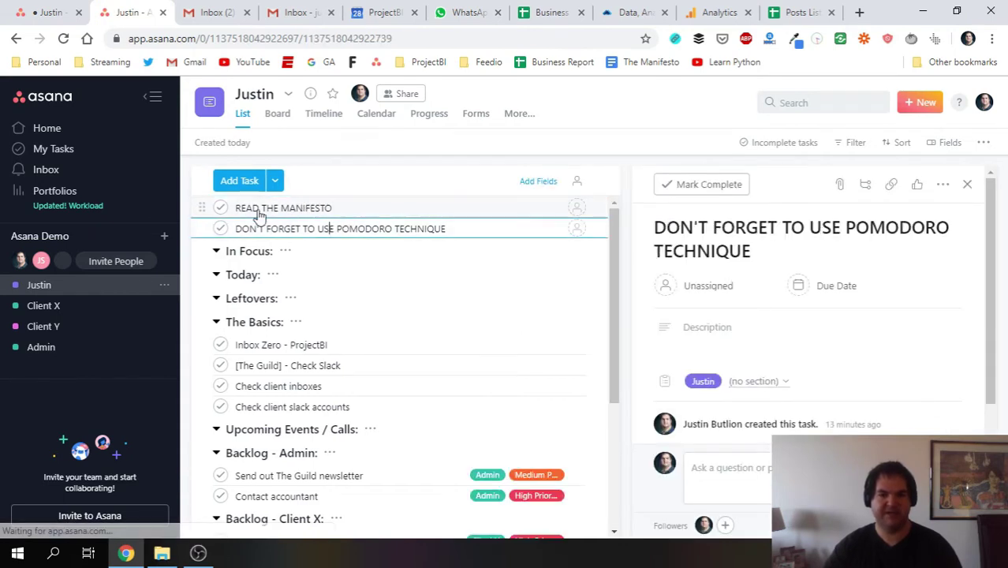
left_click(251, 207)
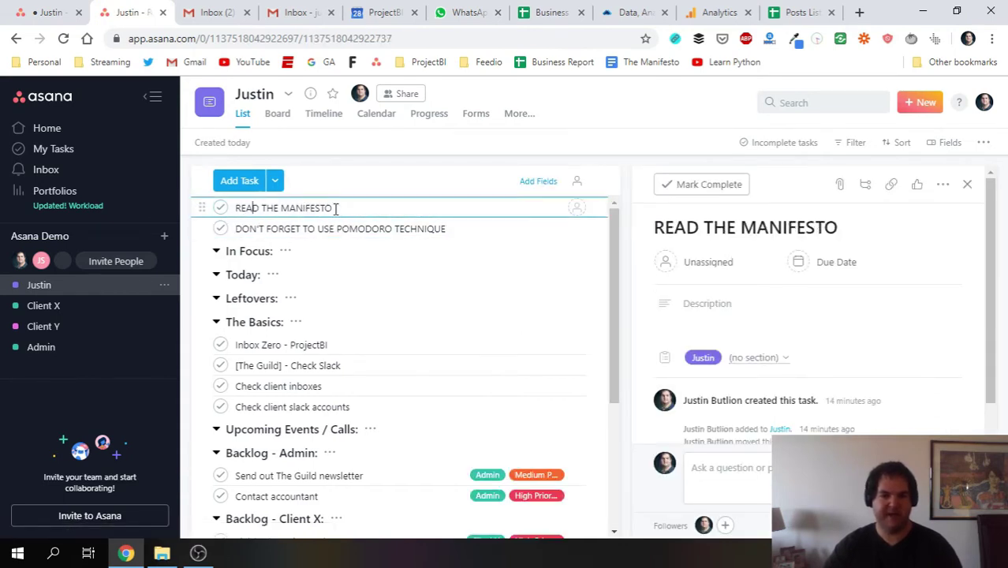
left_click(316, 230)
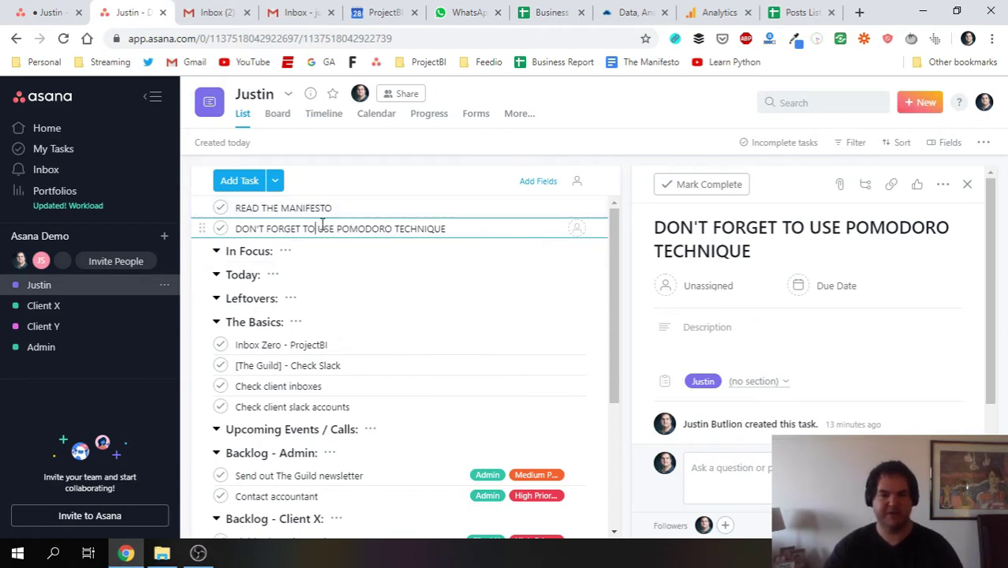
left_click(347, 208)
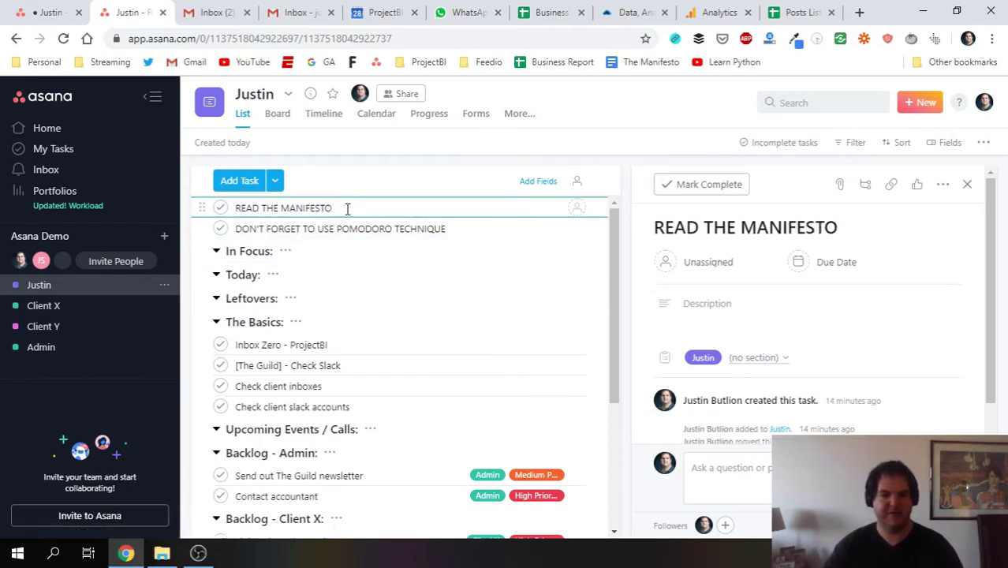
Select the READ THE MANIFESTO task name, then leave the POMODORO reminder task open.
left_click_drag(347, 208, 229, 210)
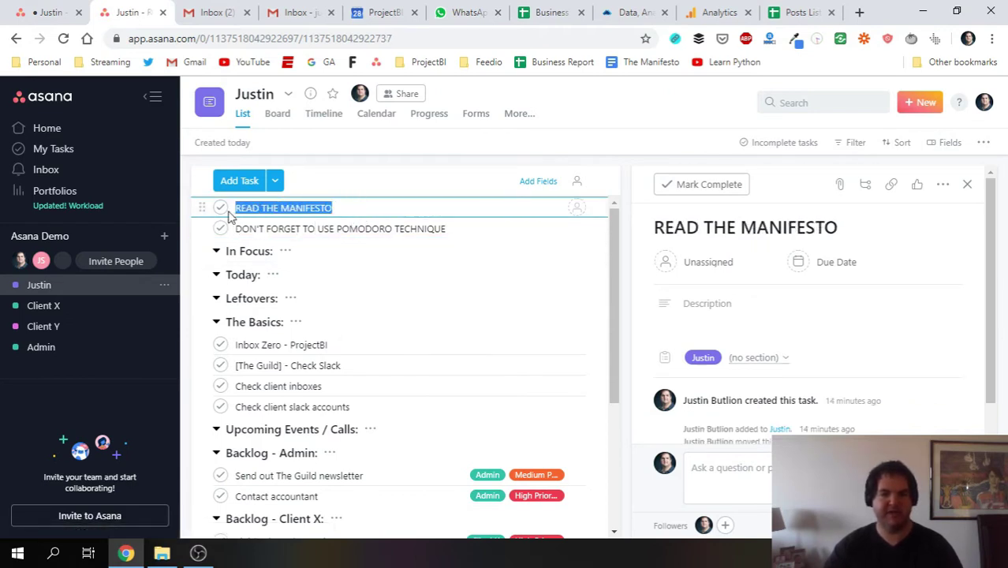
left_click(392, 228)
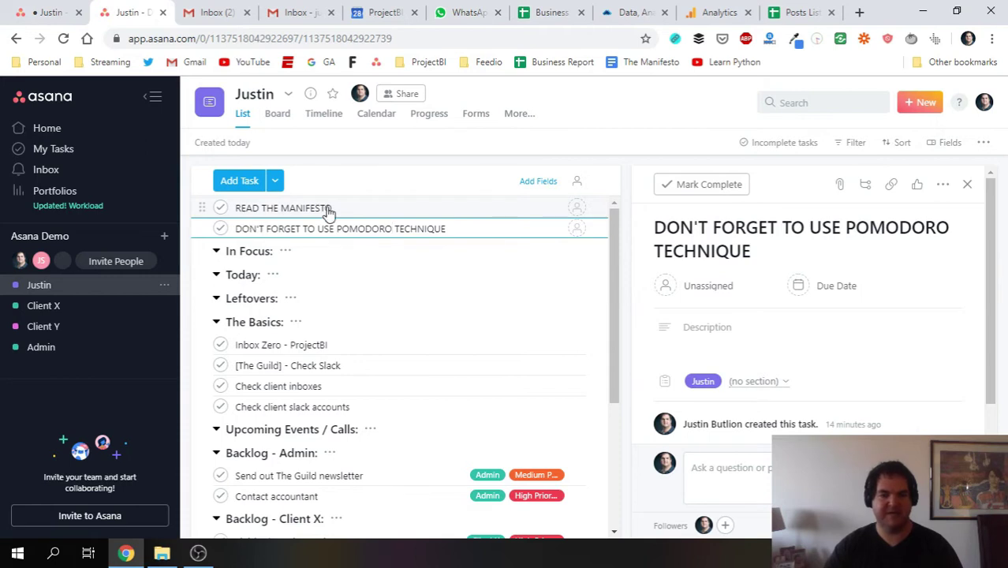
left_click(405, 208)
left_click_drag(405, 208, 233, 210)
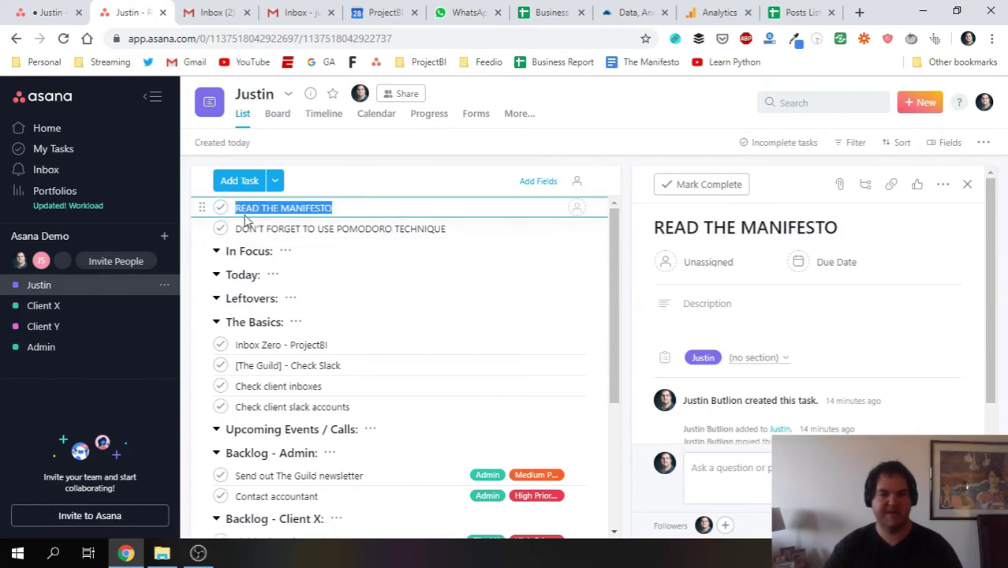
left_click(381, 207)
left_click(322, 230)
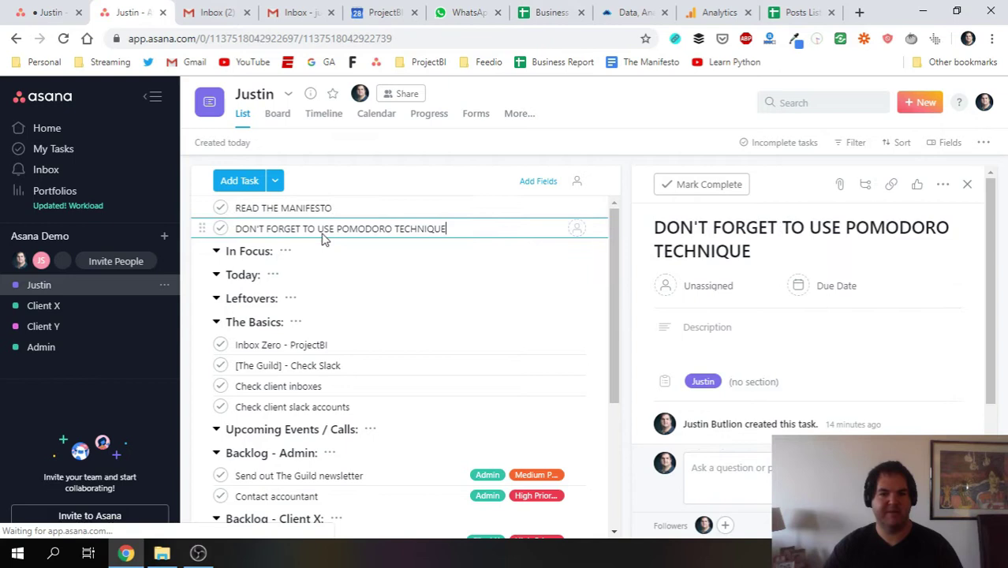
left_click_drag(344, 210, 236, 213)
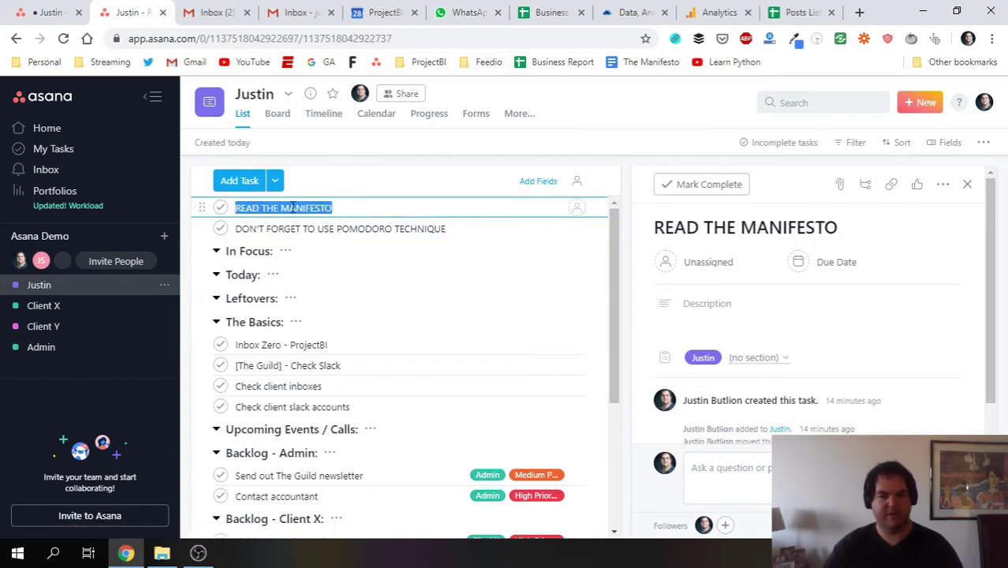
left_click(348, 207)
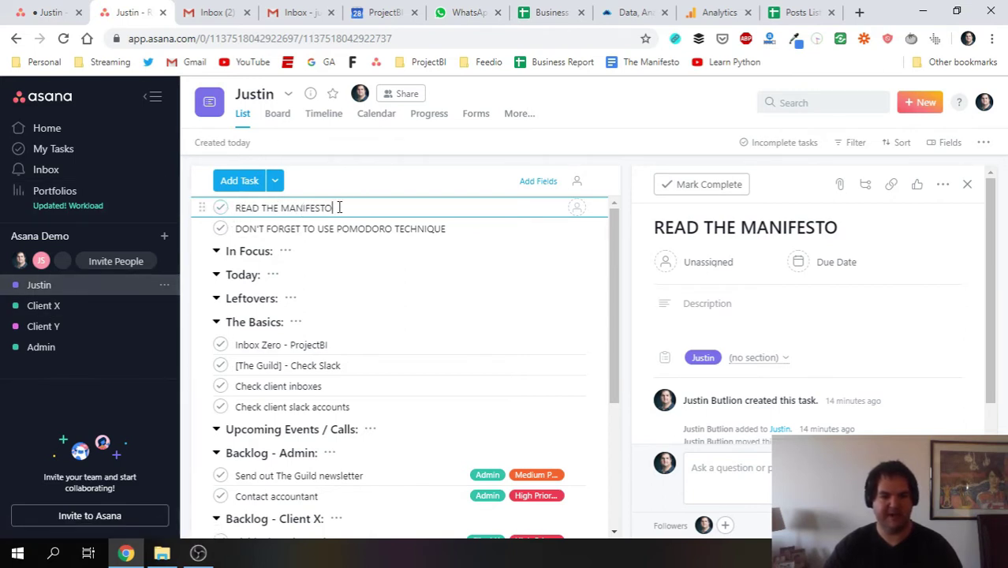
left_click(453, 230)
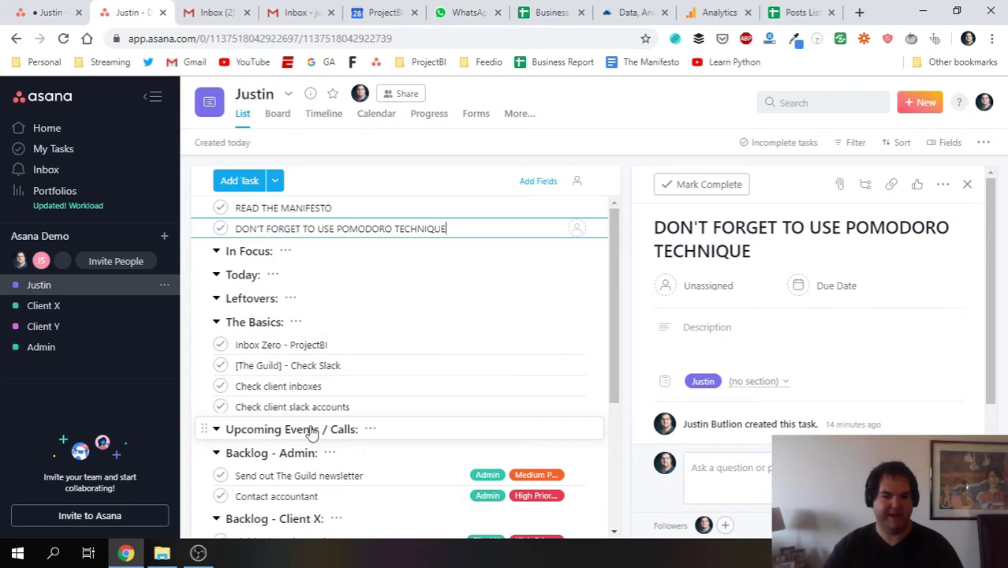
scroll(367, 426, "down", 2)
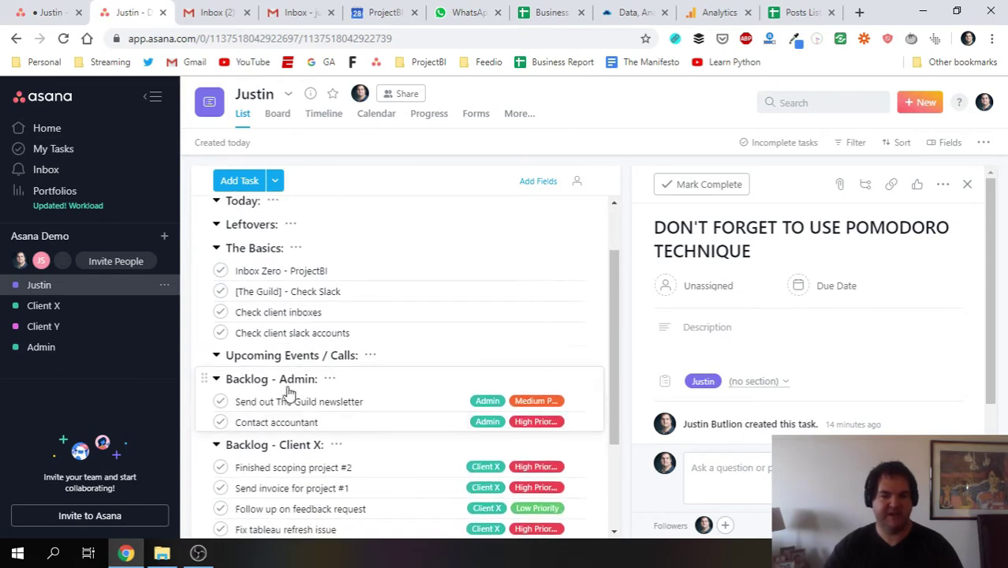
scroll(333, 353, "down", 3)
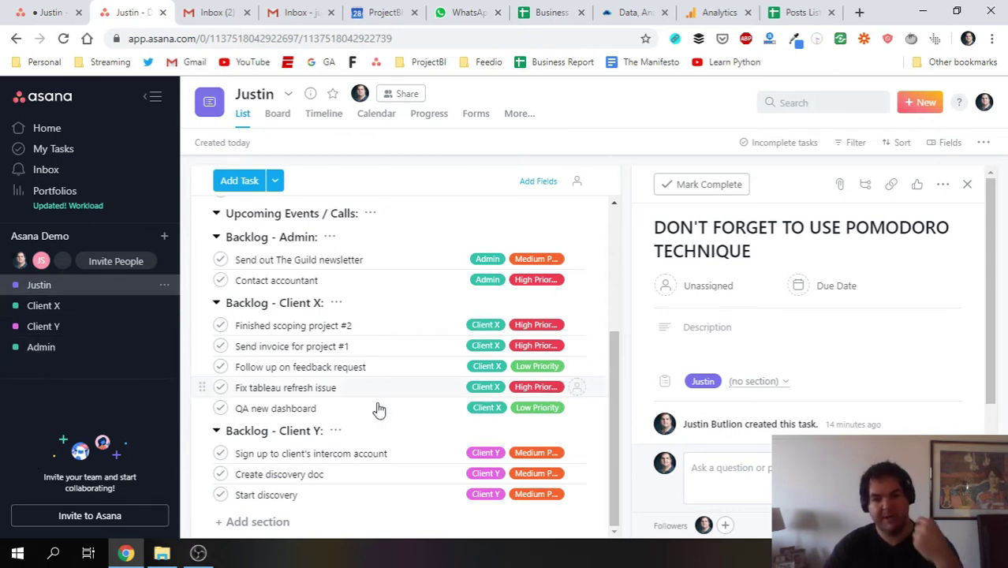
scroll(373, 411, "up", 3)
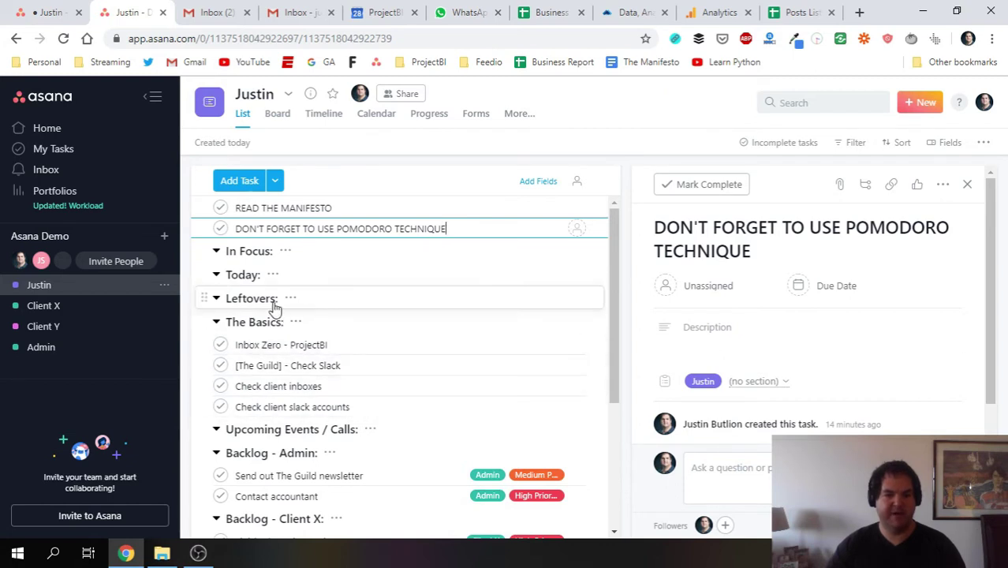
Step through the four Basics tasks and settle on Inbox Zero - ProjectBI.
left_click(356, 347)
left_click(374, 368)
left_click(374, 387)
left_click(375, 406)
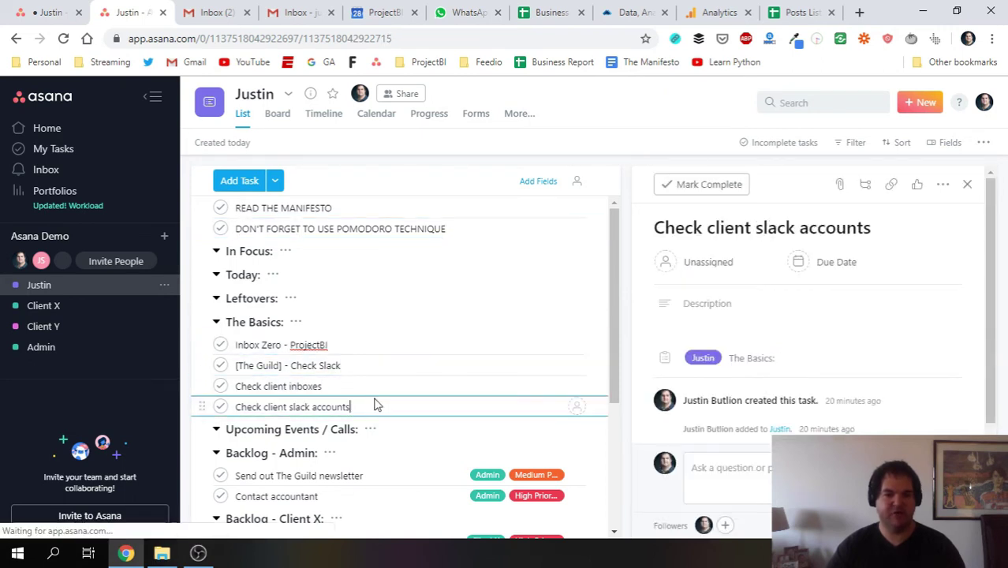
left_click(374, 385)
left_click(381, 363)
left_click(374, 349)
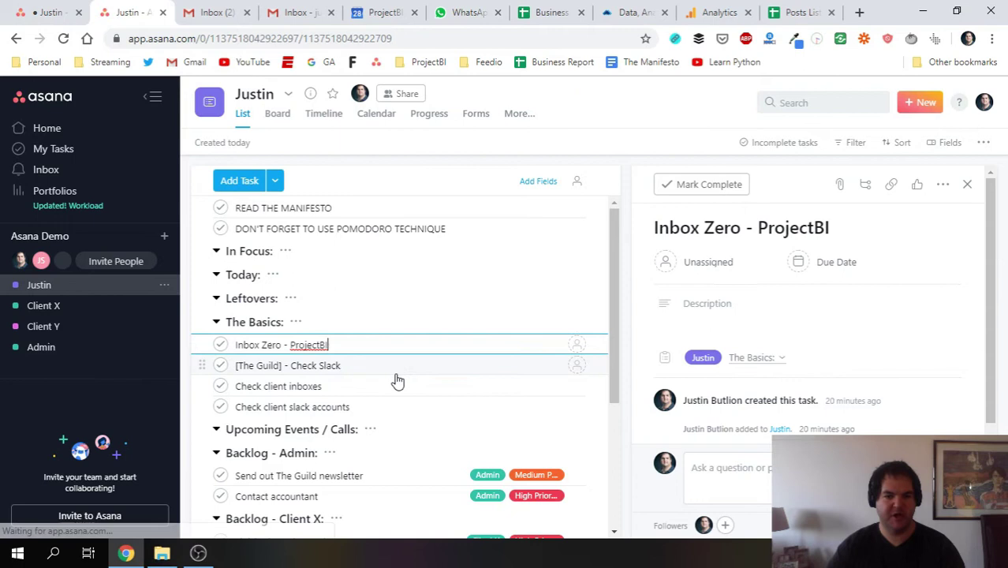
key("Down")
key("Down")
key("Down")
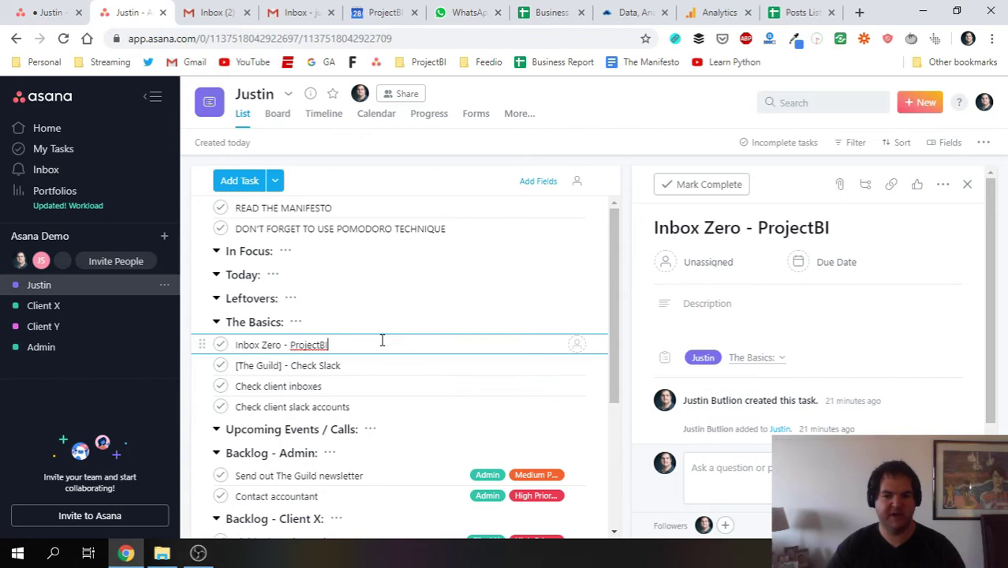
Duplicate Inbox Zero - ProjectBI without the 'Duplicate of' prefix and drag the copy into Today.
left_click(942, 183)
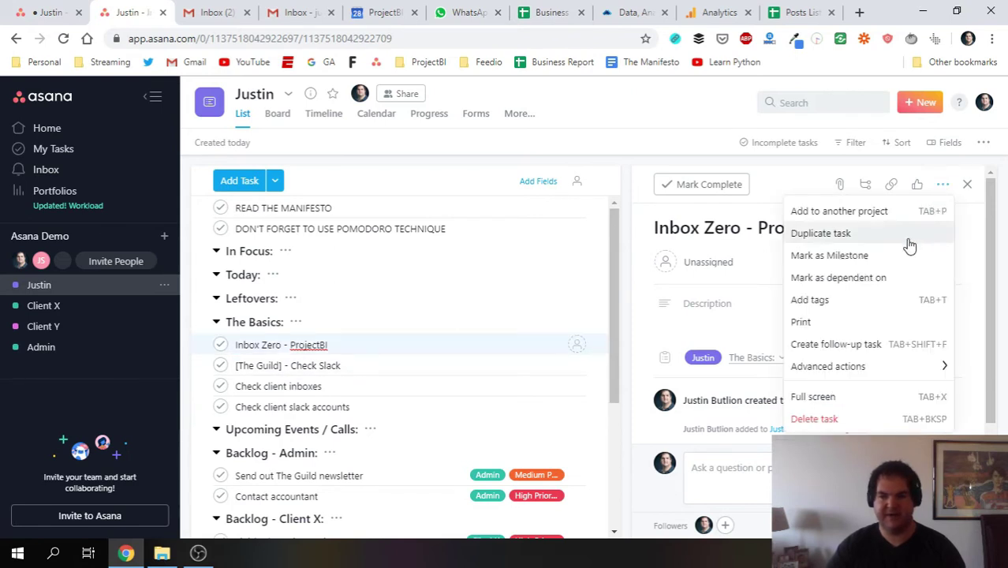
left_click(821, 233)
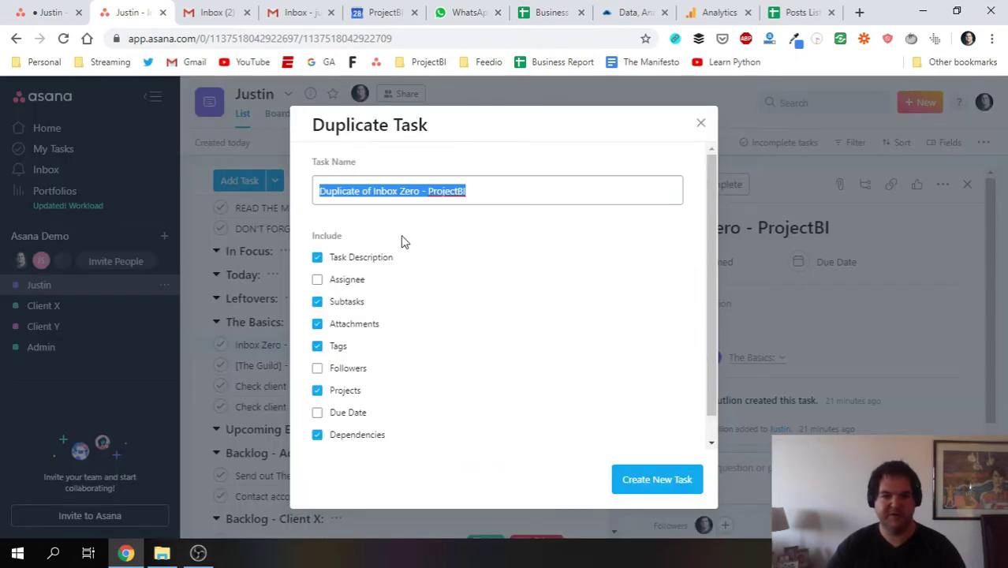
left_click(375, 192)
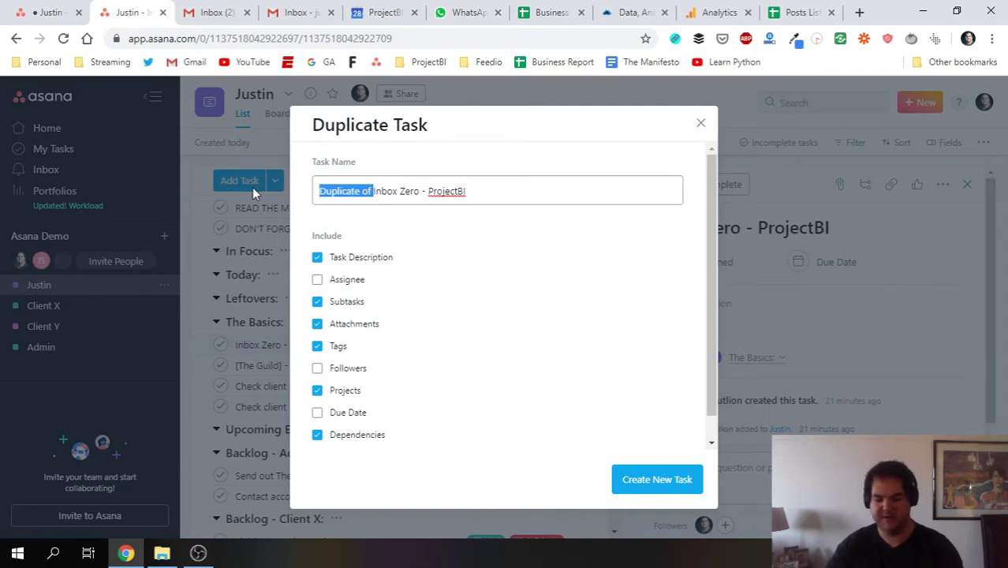
key("BackSpace")
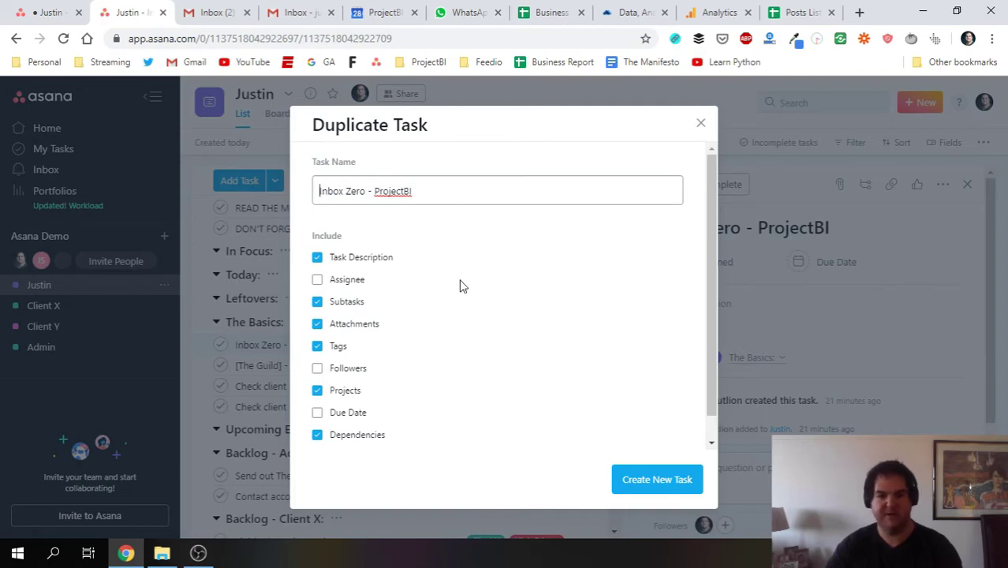
left_click(669, 488)
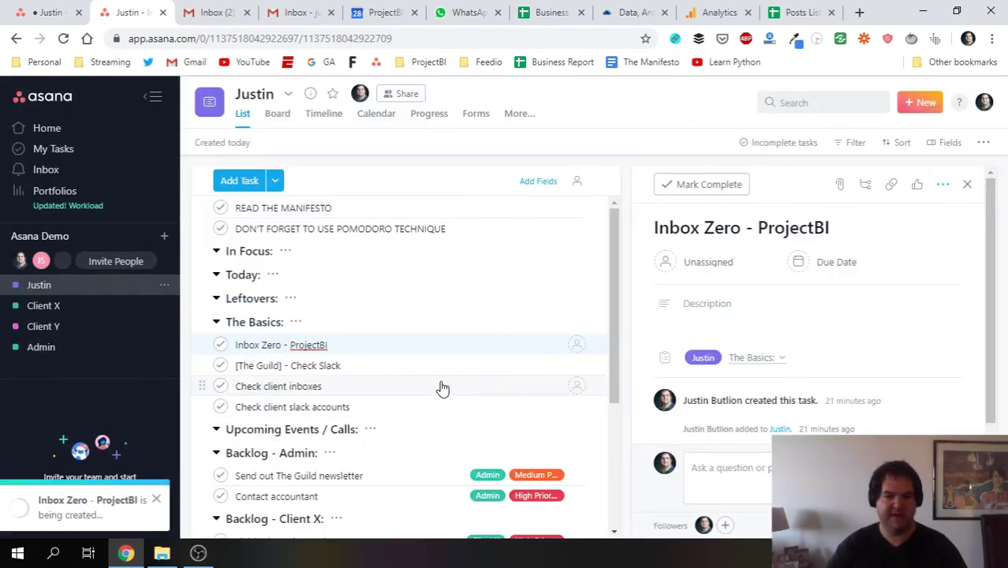
left_click(203, 364)
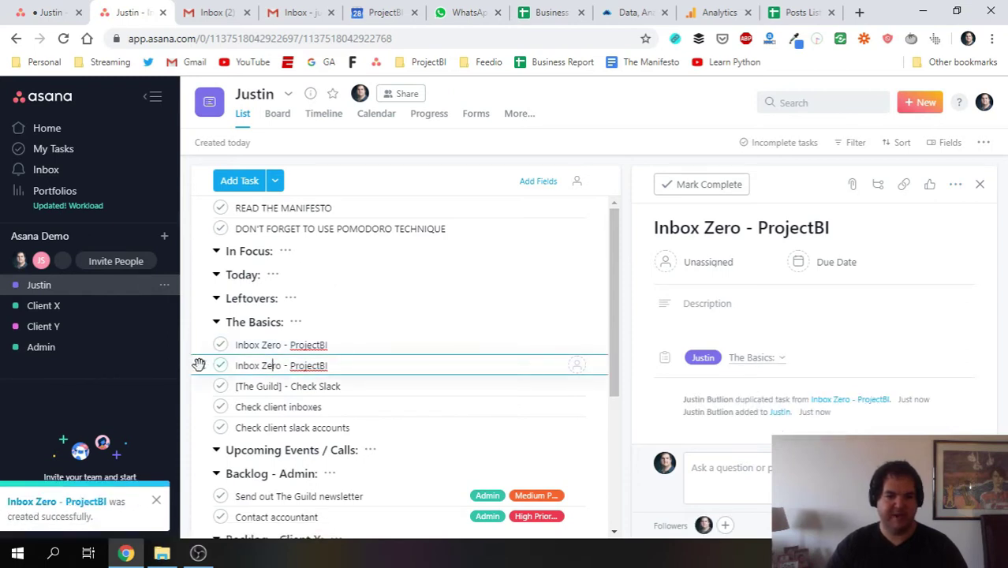
left_click_drag(198, 364, 270, 280)
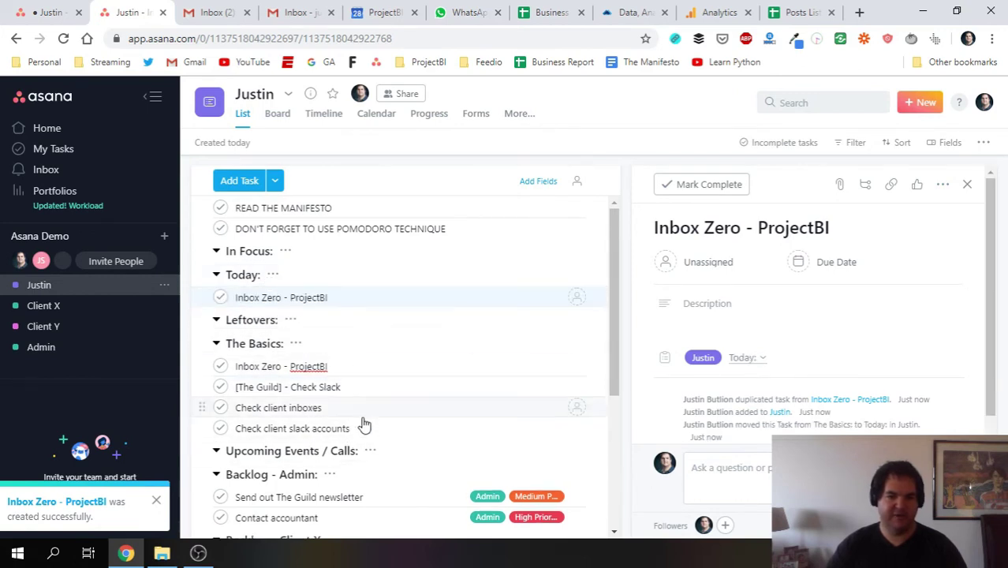
Add [The Guild] - Check Slack, Check client inboxes and Check client slack accounts below Inbox Zero in Today.
left_click(344, 296)
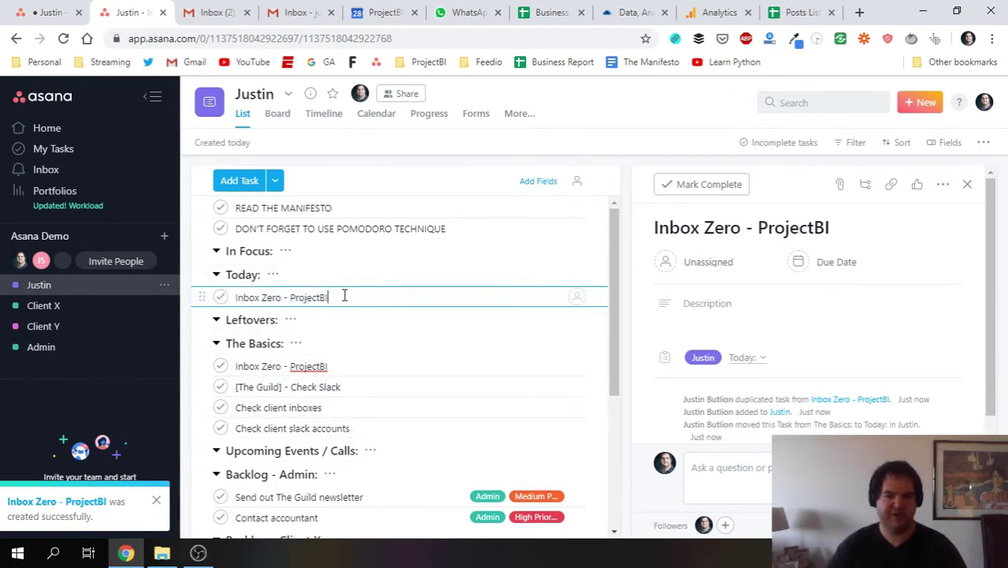
key("Return")
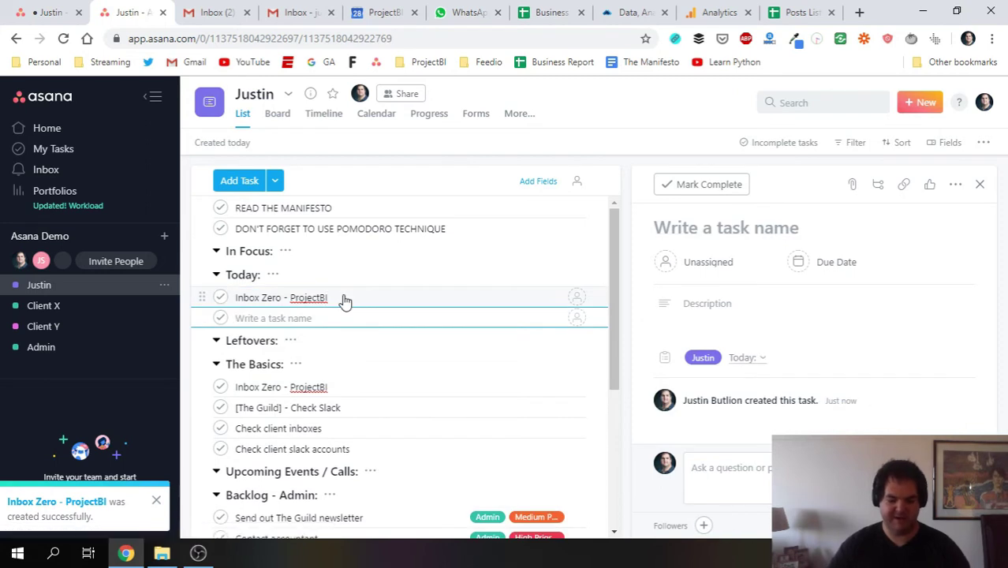
type("I")
key("BackSpace")
type("T")
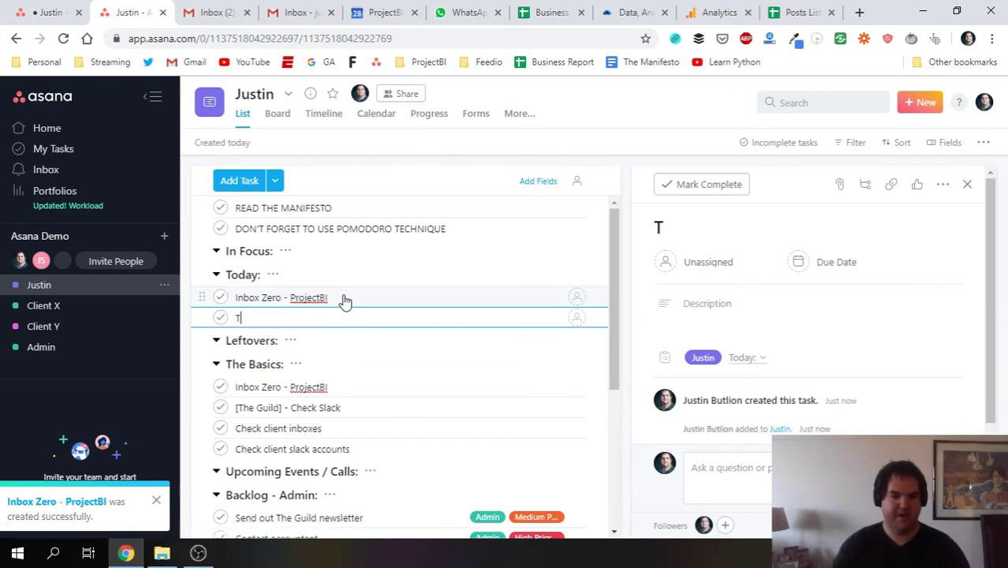
key("BackSpace")
type("[The Guild] - C")
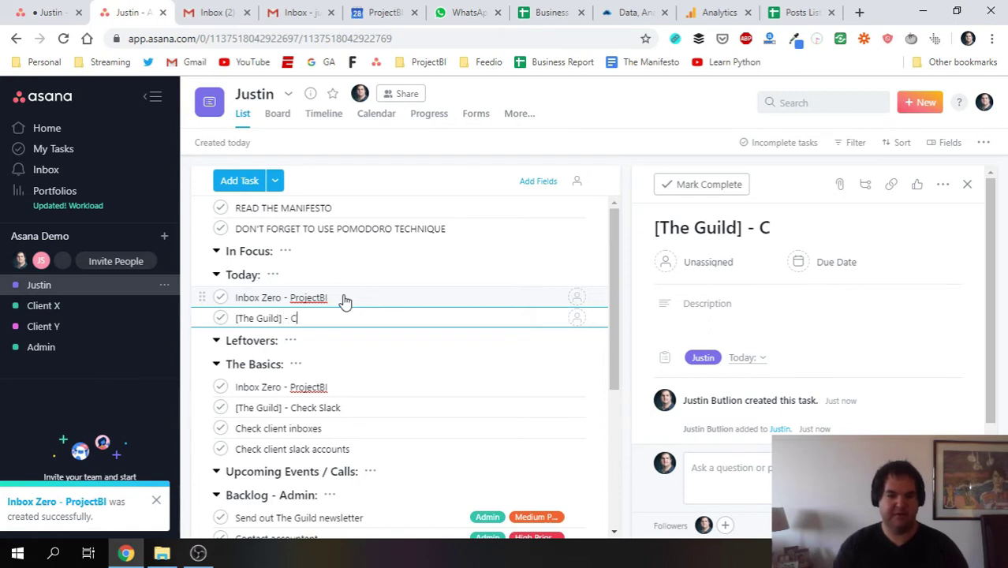
type("ck Slack")
key("Return")
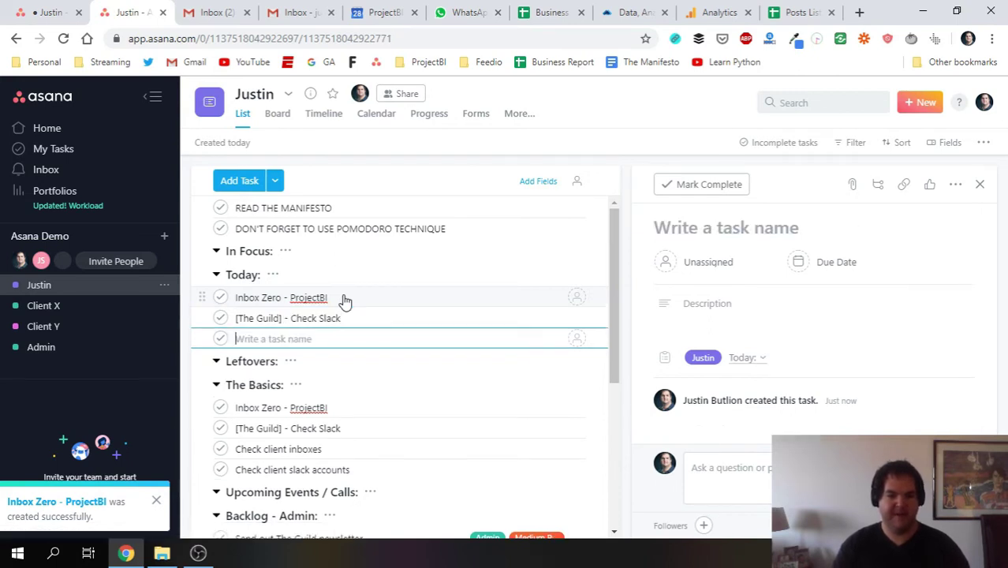
type("Check client inboxes")
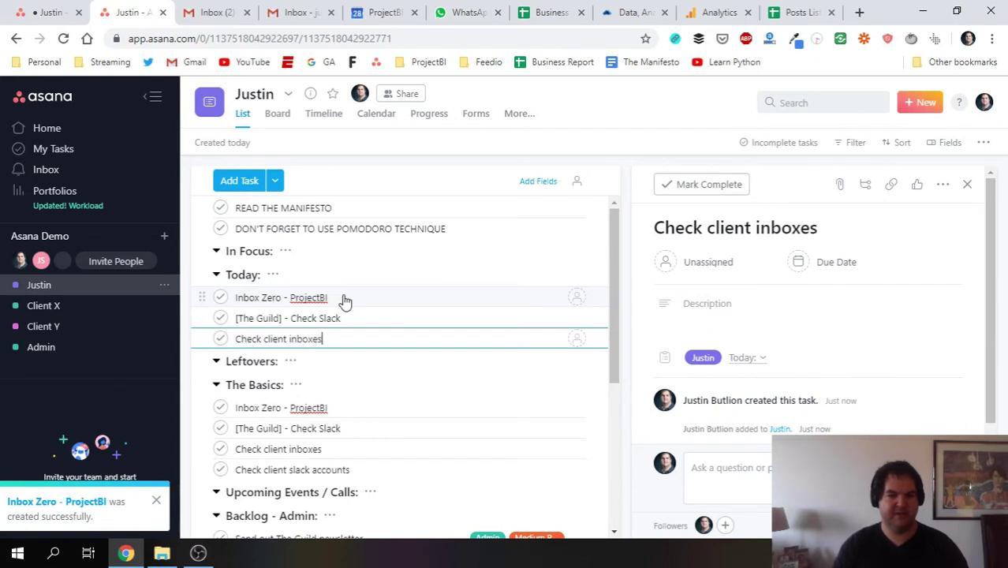
key("Return")
type("Che")
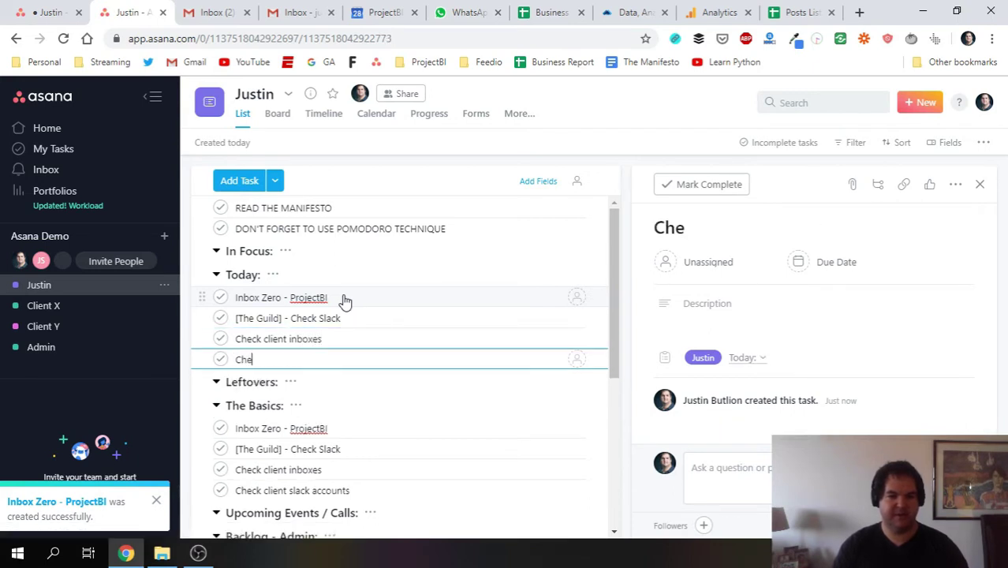
type("ck client slack accounts")
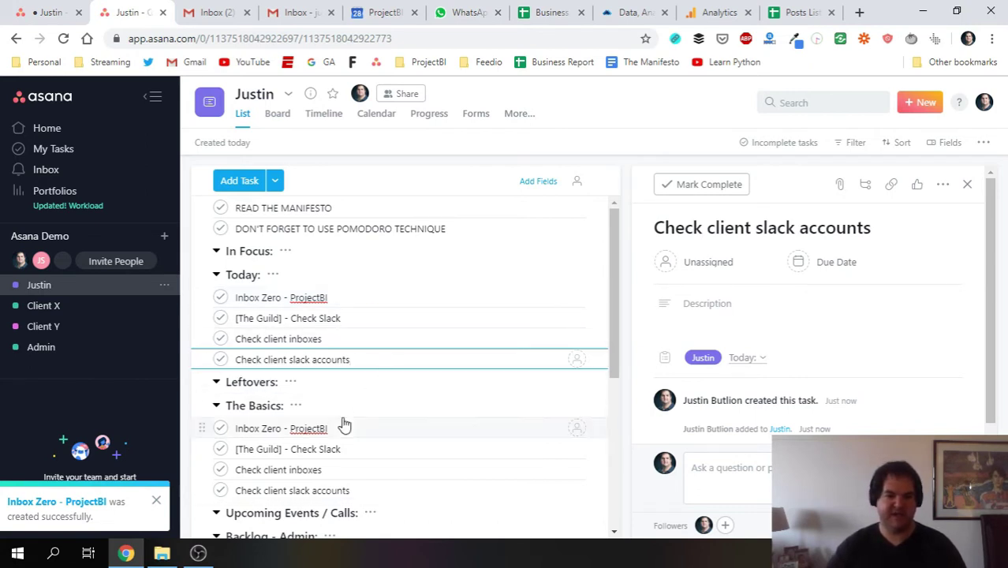
left_click(344, 471)
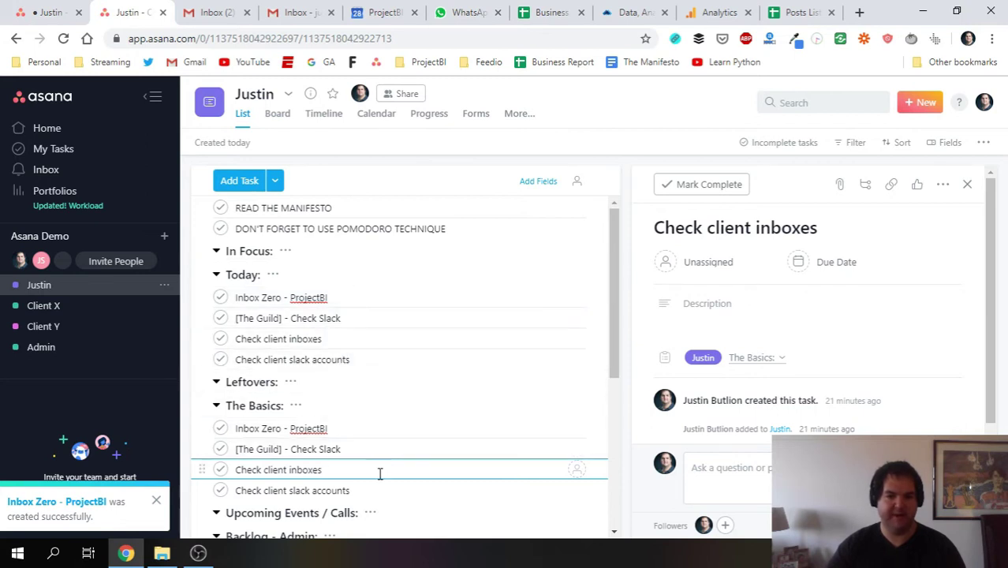
Drag Contact accountant and Send out The Guild newsletter into the Today section.
scroll(389, 335, "down", 1)
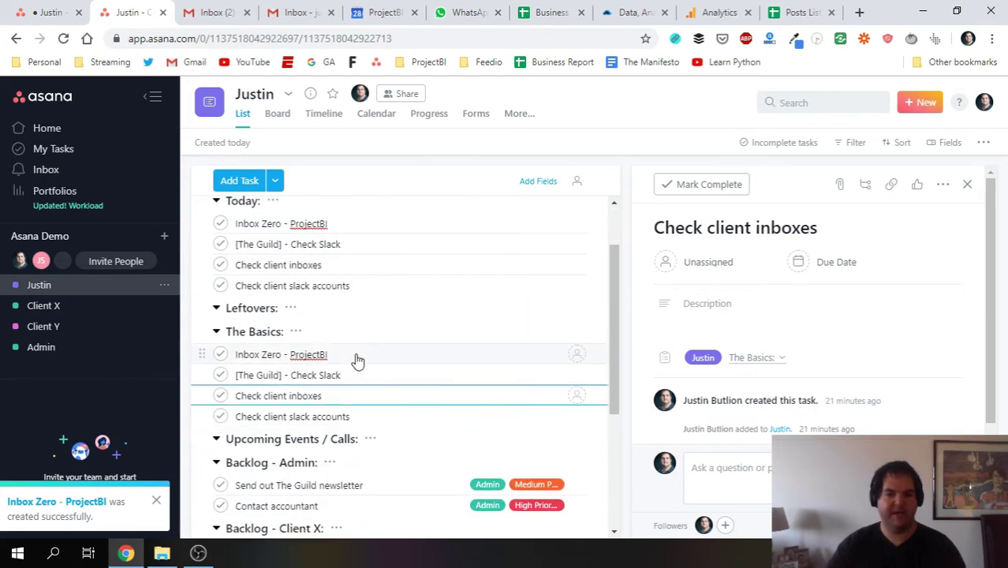
scroll(388, 379, "down", 3)
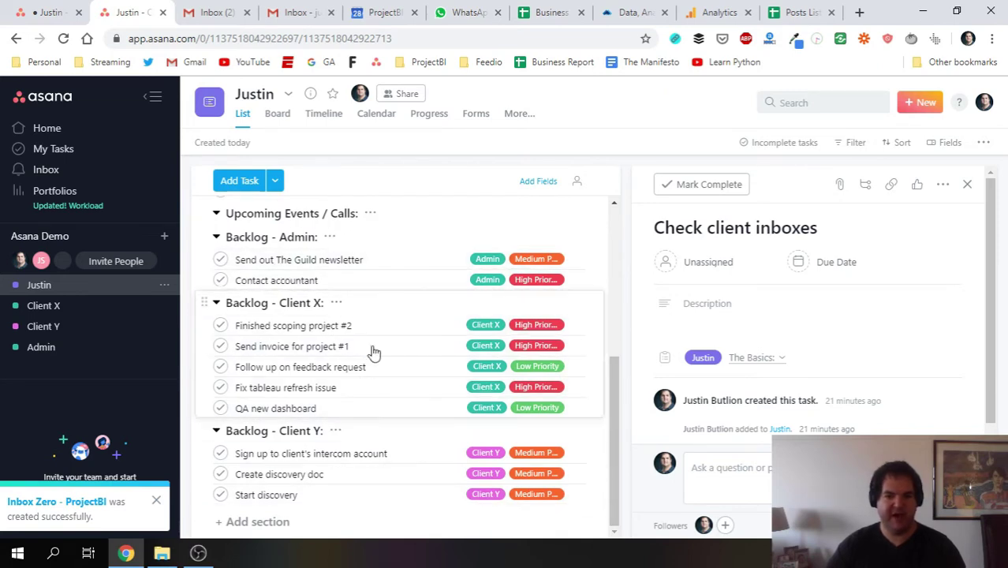
scroll(288, 401, "up", 3)
scroll(315, 457, "down", 2)
scroll(306, 418, "up", 3)
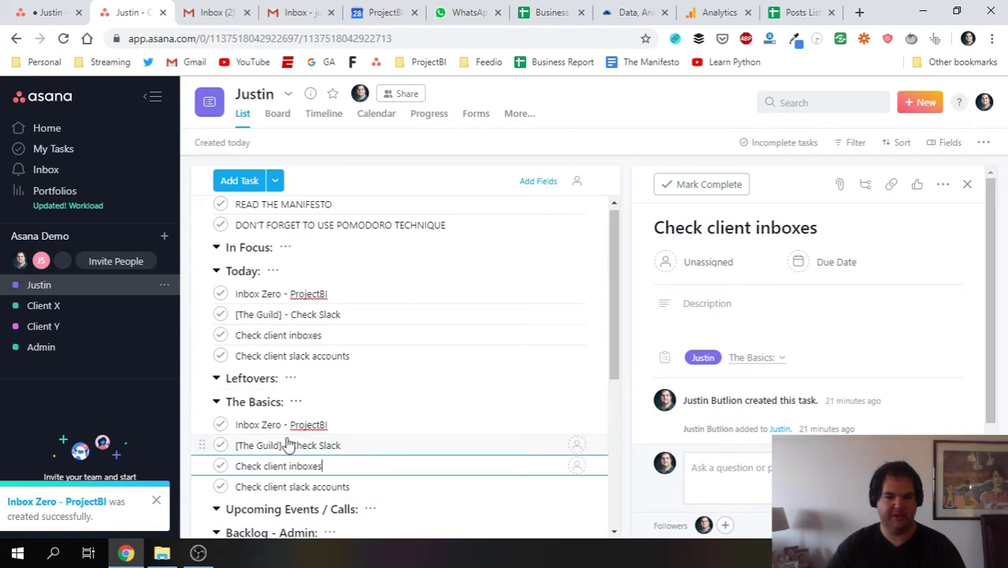
scroll(394, 417, "down", 4)
scroll(395, 418, "up", 3)
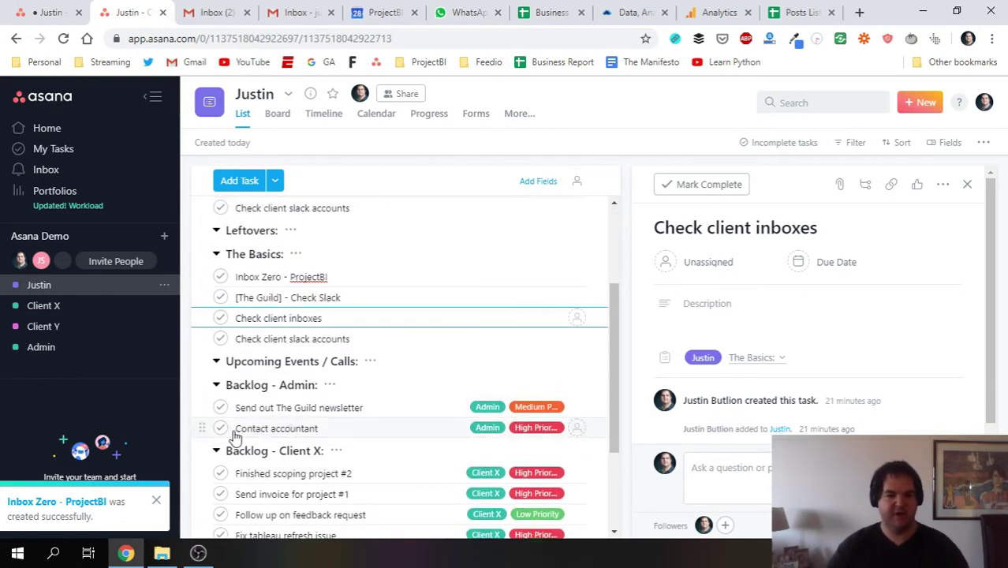
left_click_drag(202, 426, 332, 347)
scroll(325, 402, "down", 5)
scroll(282, 367, "up", 2)
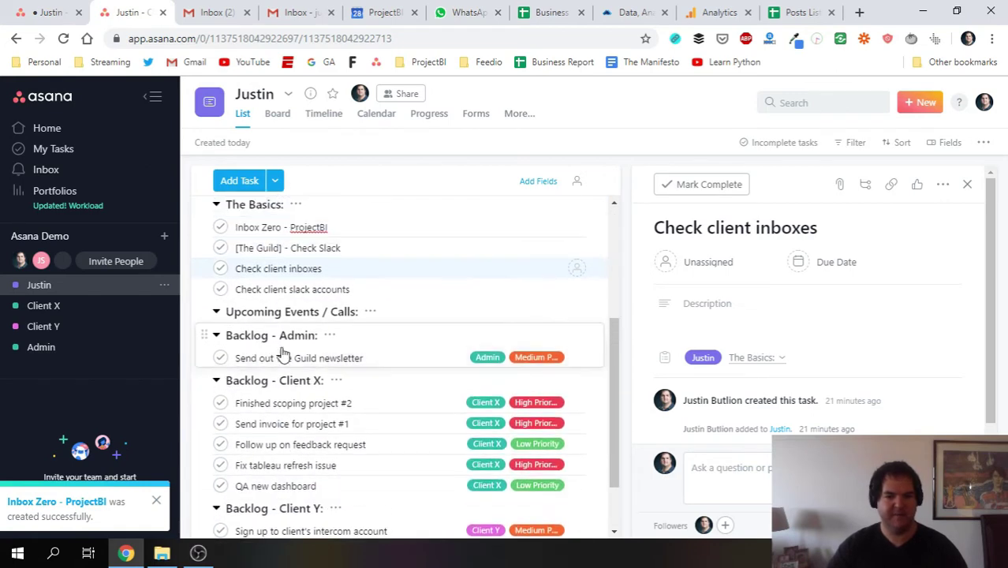
left_click_drag(245, 272, 335, 347)
Move the Client X tasks Finished scoping project #2 and Send invoice for project #1 into Today.
scroll(354, 419, "down", 3)
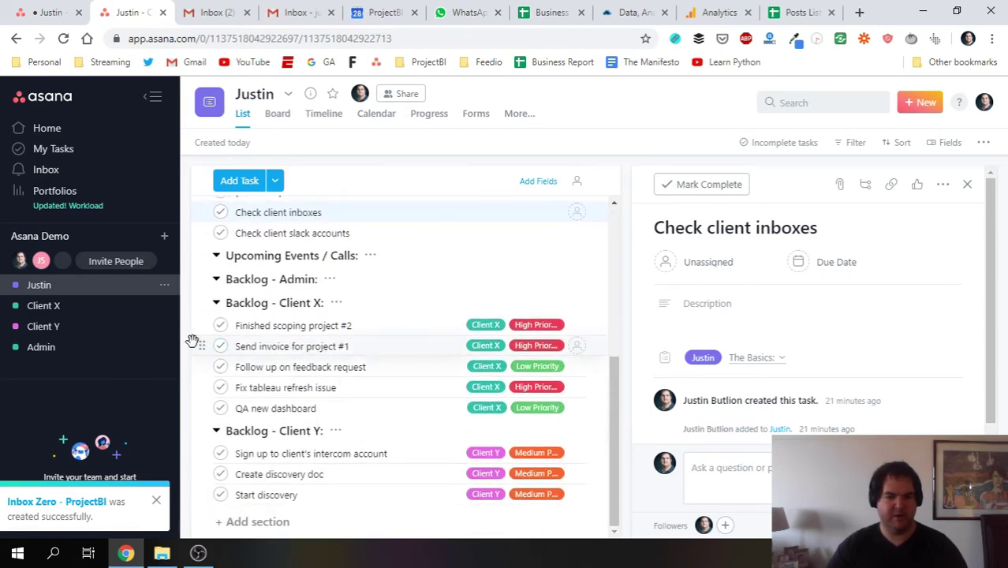
left_click(282, 325)
left_click(284, 347, "shift")
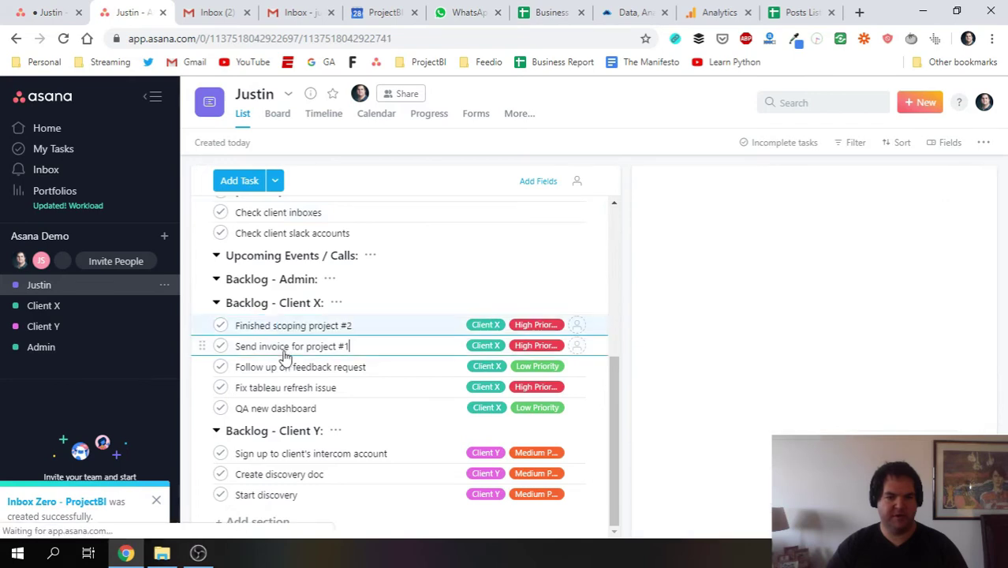
left_click_drag(197, 324, 336, 354)
Move the Client Y tasks Create discovery doc and Start discovery into Today.
scroll(355, 421, "down", 4)
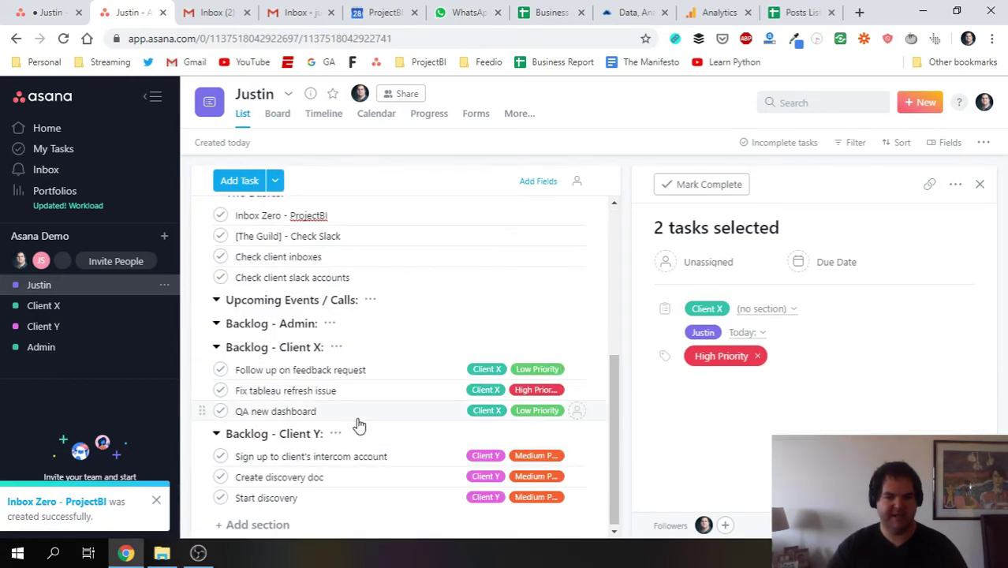
scroll(356, 421, "up", 4)
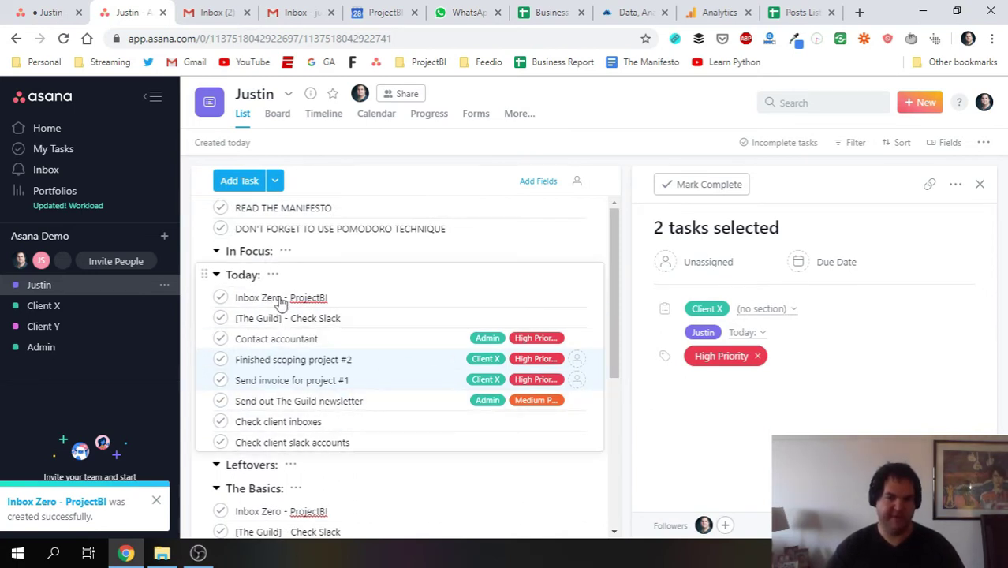
scroll(353, 396, "down", 5)
scroll(353, 390, "down", 2)
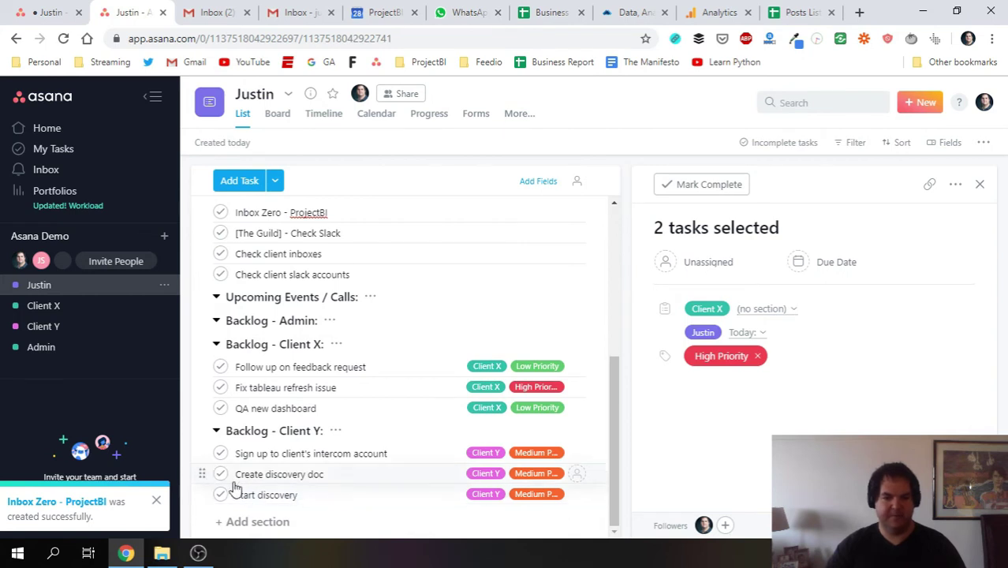
left_click(290, 480)
left_click(287, 492, "shift")
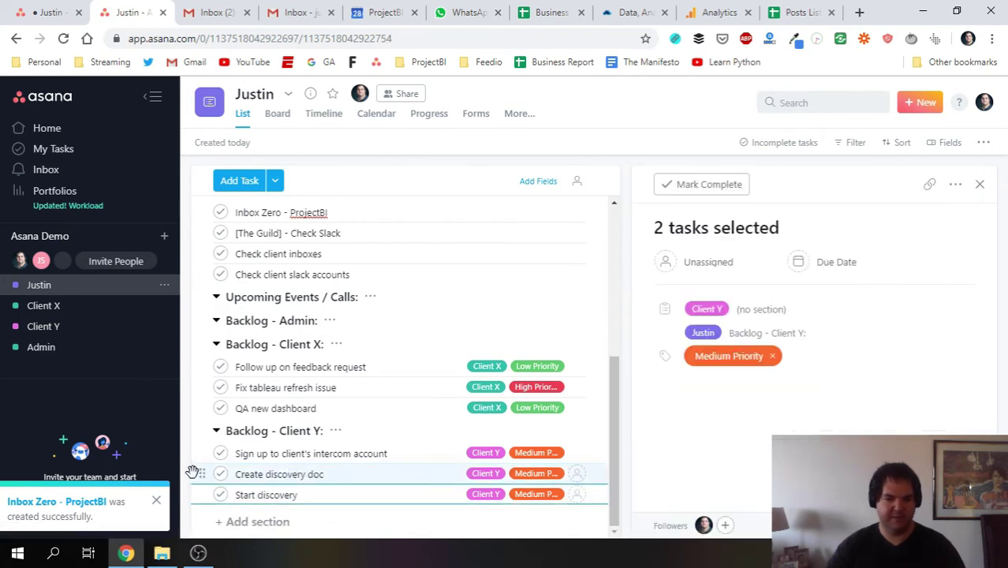
left_click_drag(198, 473, 343, 367)
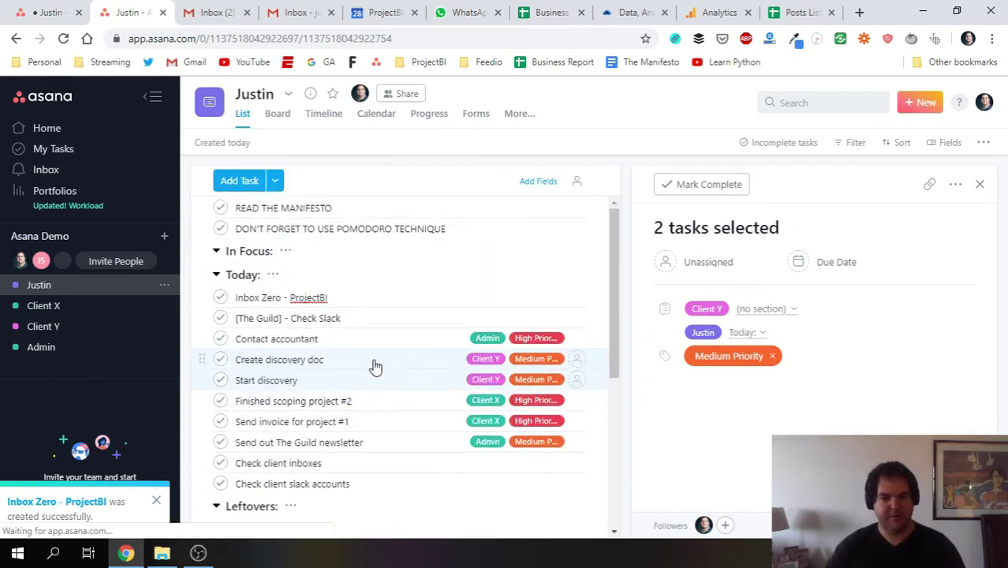
Open Create discovery doc and scroll through the Today list to review its ten tasks.
left_click(327, 359)
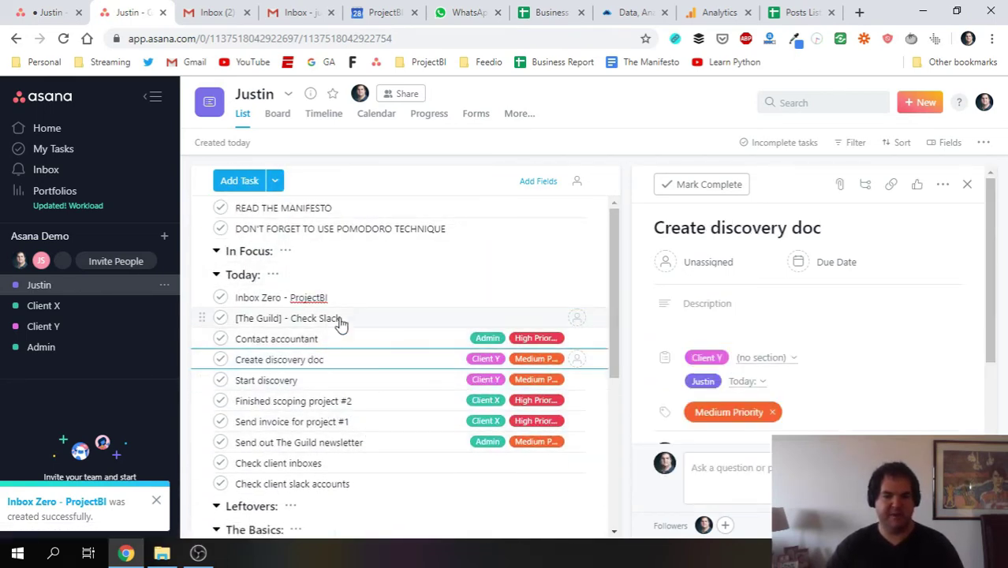
scroll(320, 442, "down", 4)
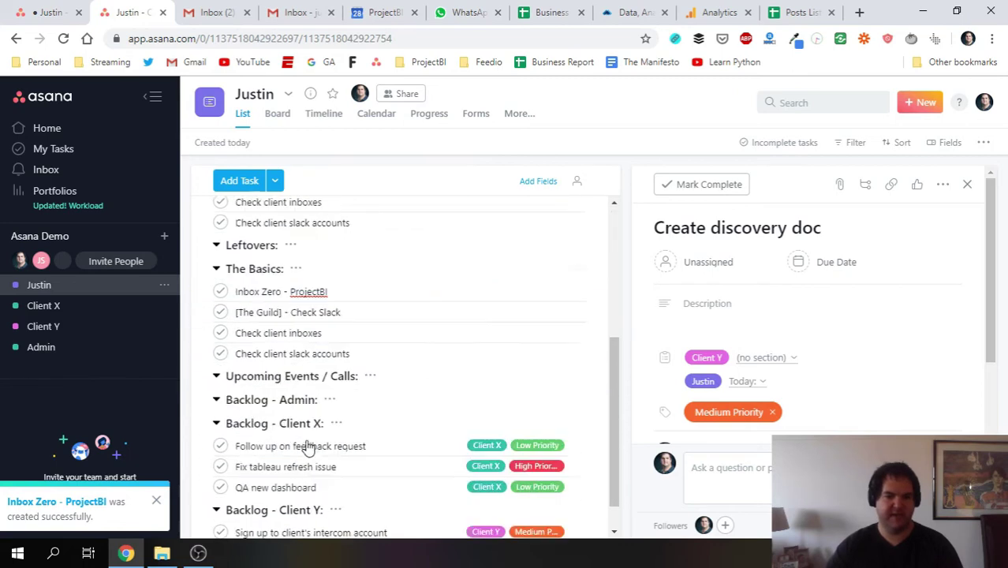
scroll(319, 462, "up", 4)
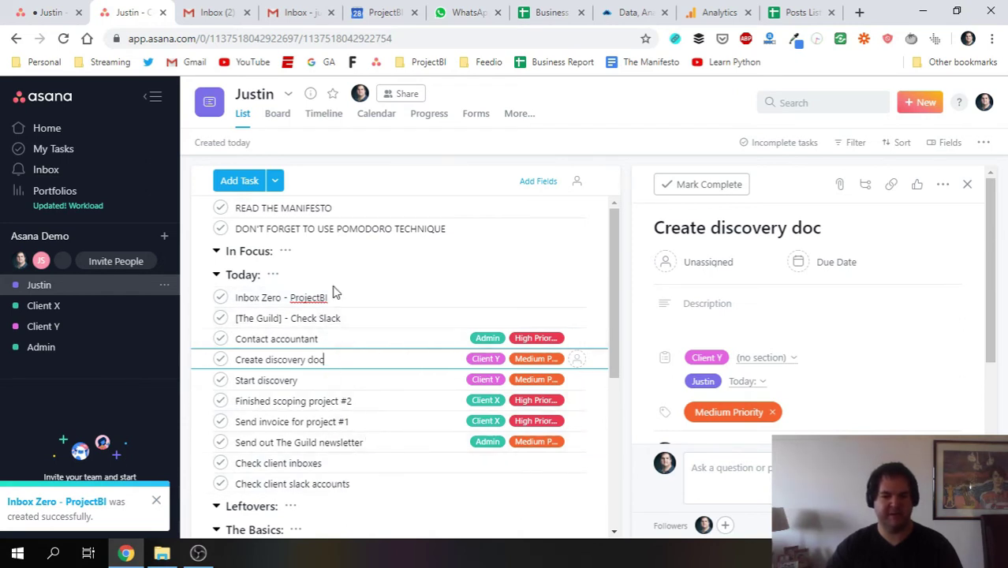
scroll(356, 374, "down", 2)
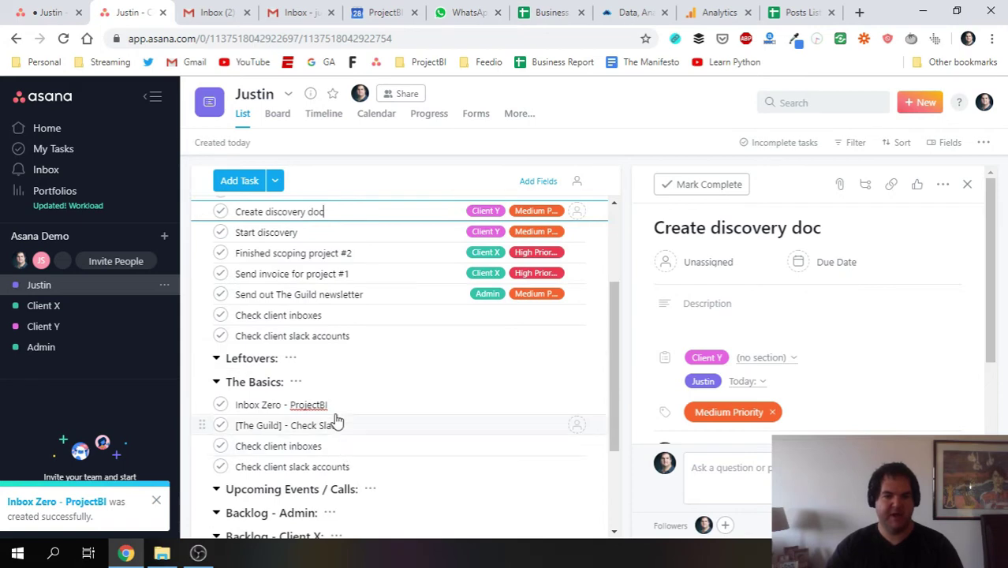
scroll(338, 410, "up", 2)
scroll(339, 406, "down", 2)
scroll(344, 349, "down", 2)
scroll(365, 376, "up", 3)
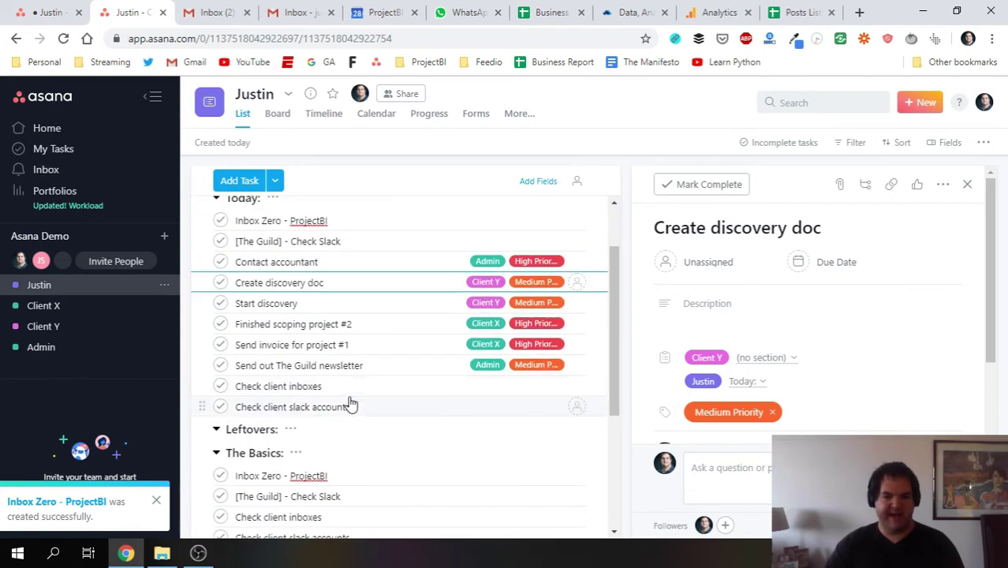
scroll(375, 371, "up", 1)
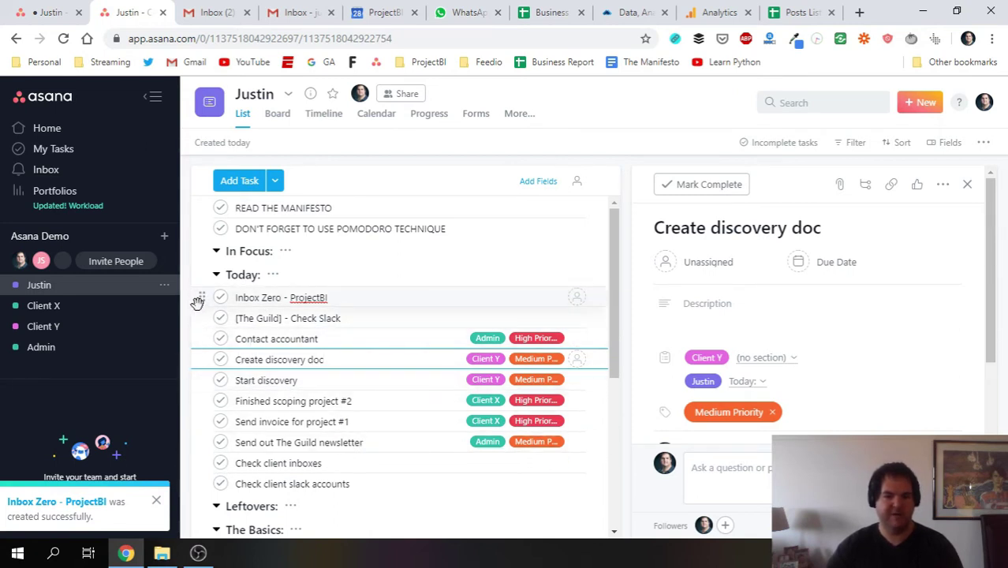
Drag Inbox Zero - ProjectBI from Today up into the In Focus section and open it.
left_click_drag(202, 298, 313, 274)
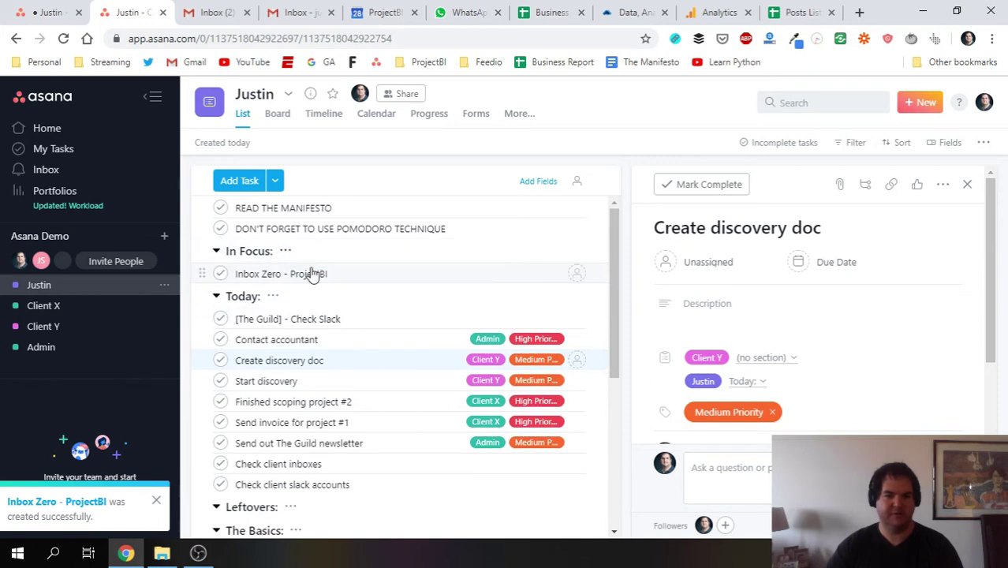
left_click(362, 273)
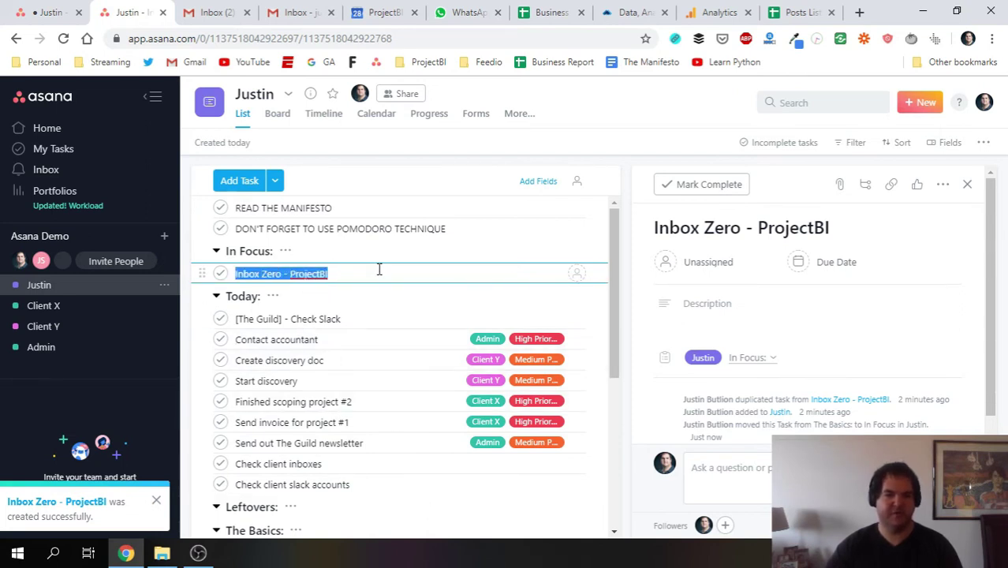
left_click(362, 273)
left_click(336, 273)
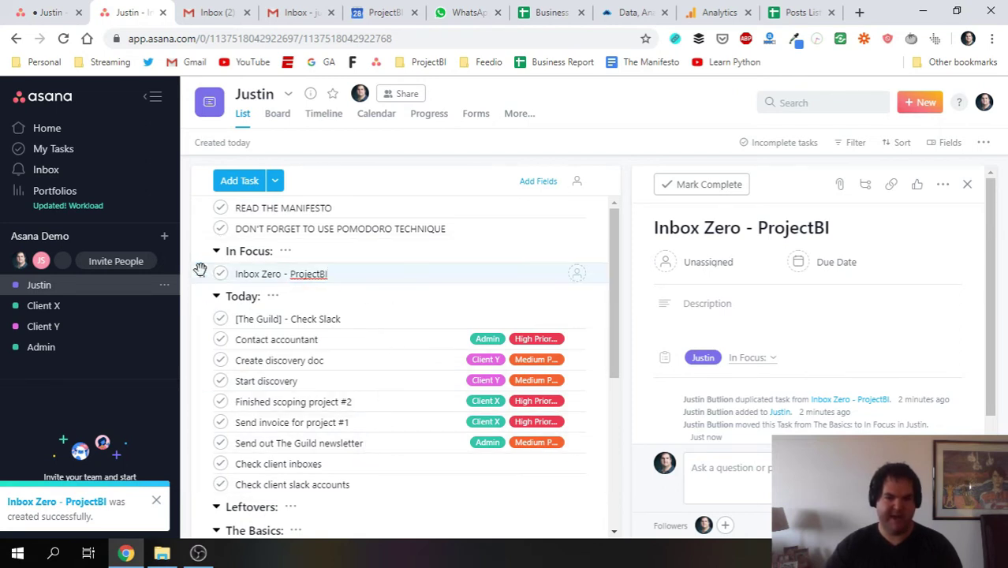
Move Inbox Zero - ProjectBI from In Focus back into Today below Create discovery doc.
left_click_drag(382, 280, 276, 368)
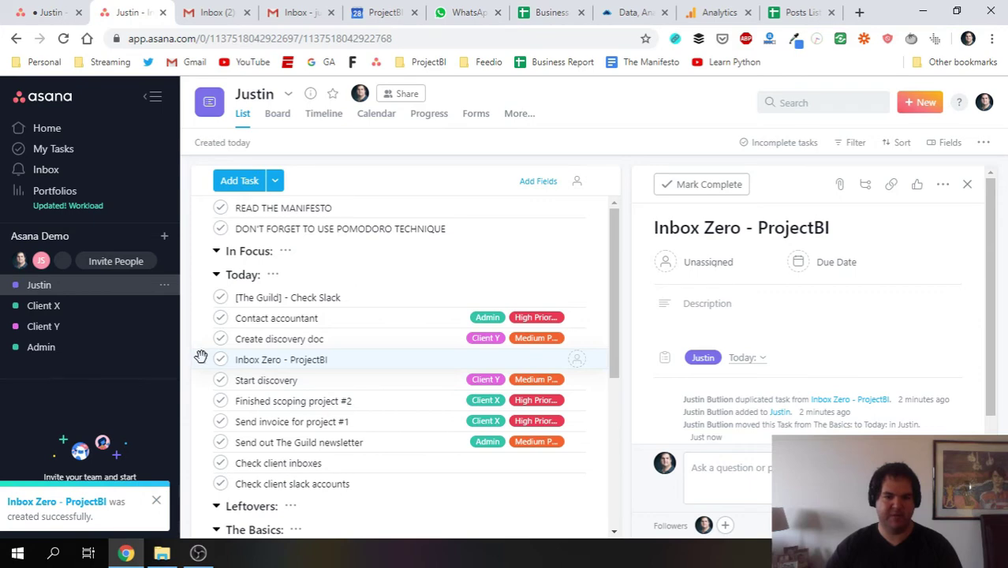
scroll(327, 456, "down", 2)
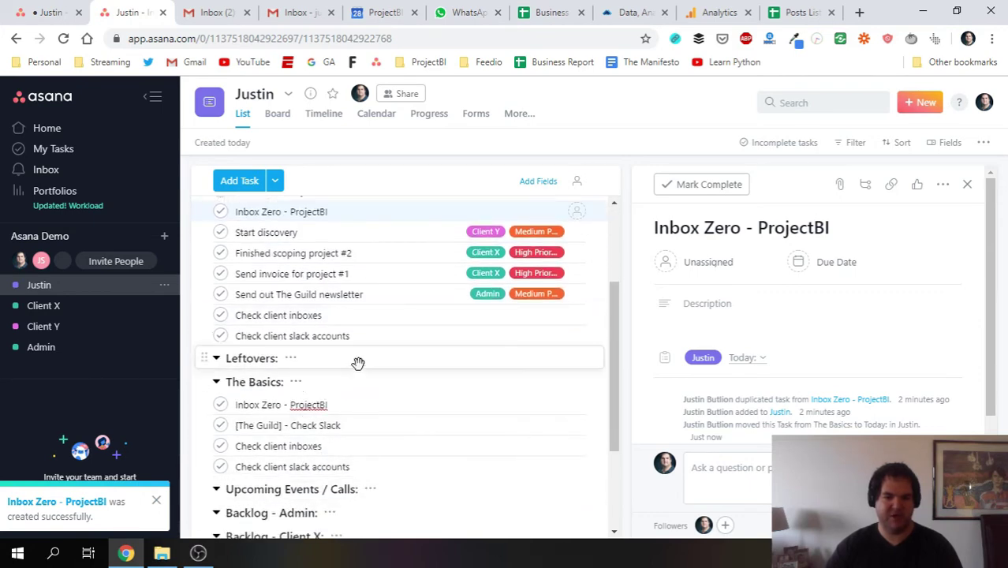
scroll(351, 387, "up", 2)
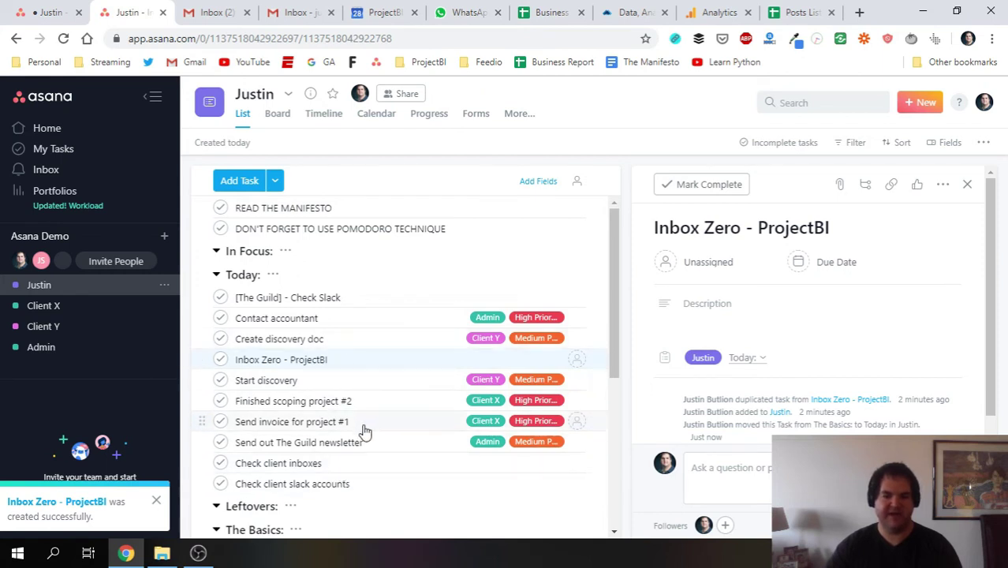
left_click(349, 360)
Dismiss the task-created notice while viewing Check Slack, Create discovery doc and Check client inboxes.
left_click(376, 303)
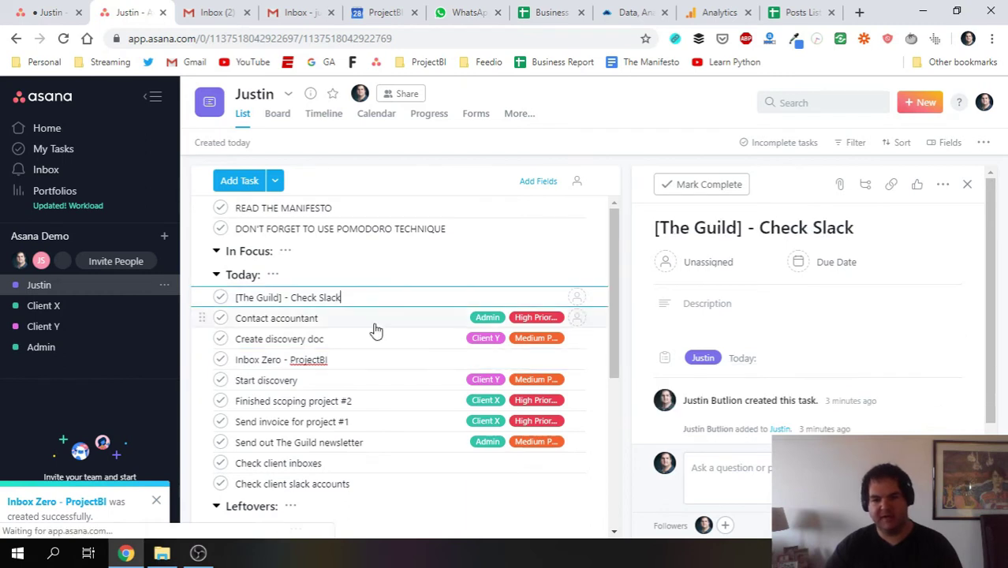
left_click(373, 339)
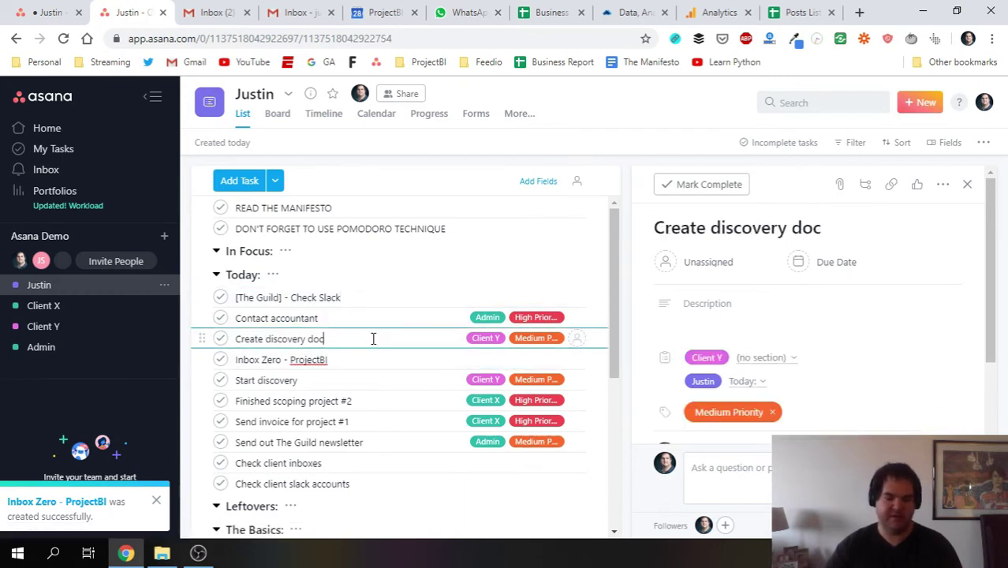
left_click(156, 500)
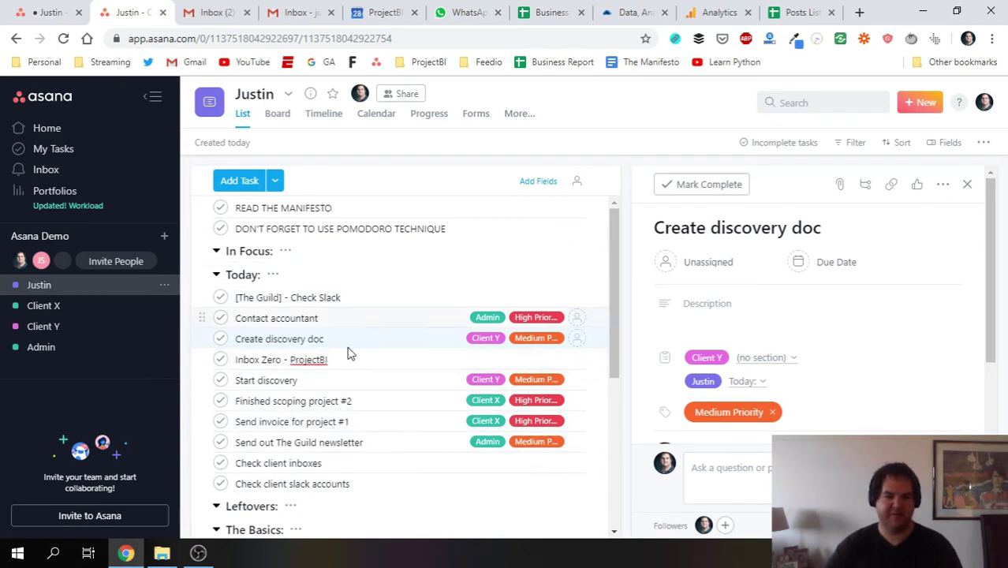
left_click(351, 464)
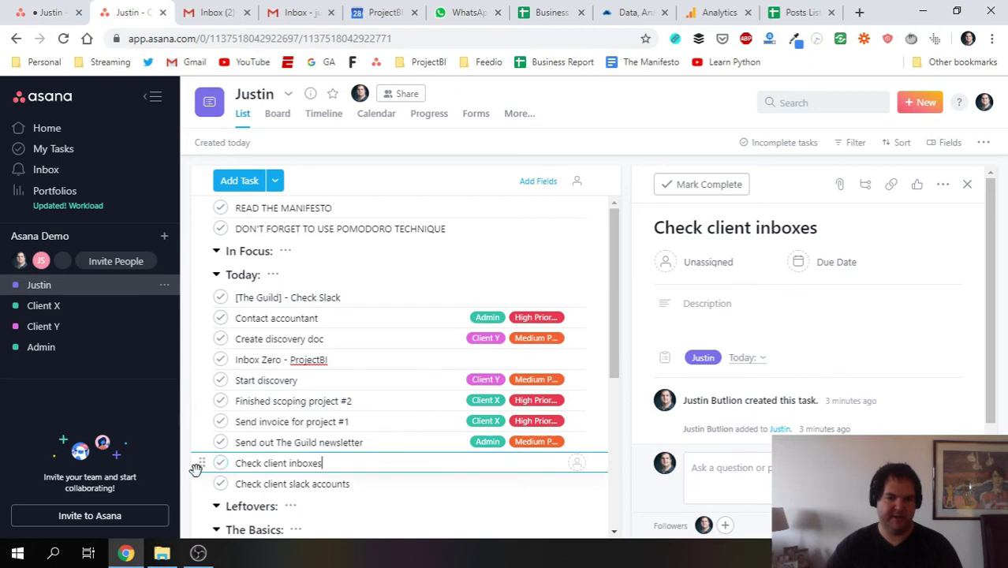
Move Check client inboxes up into In Focus, open it, and tick it complete.
left_click_drag(200, 463, 324, 289)
left_click(362, 282)
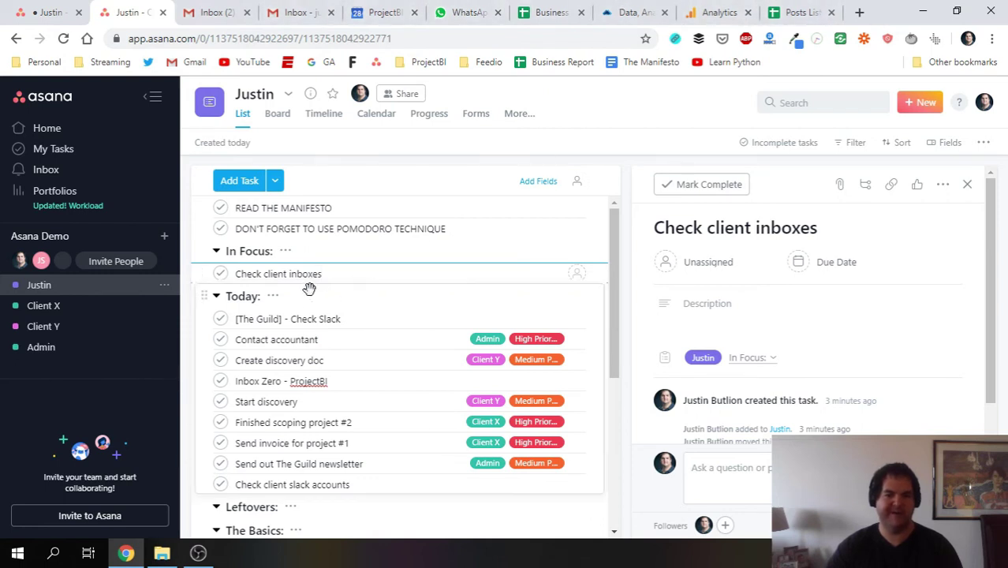
left_click(221, 274)
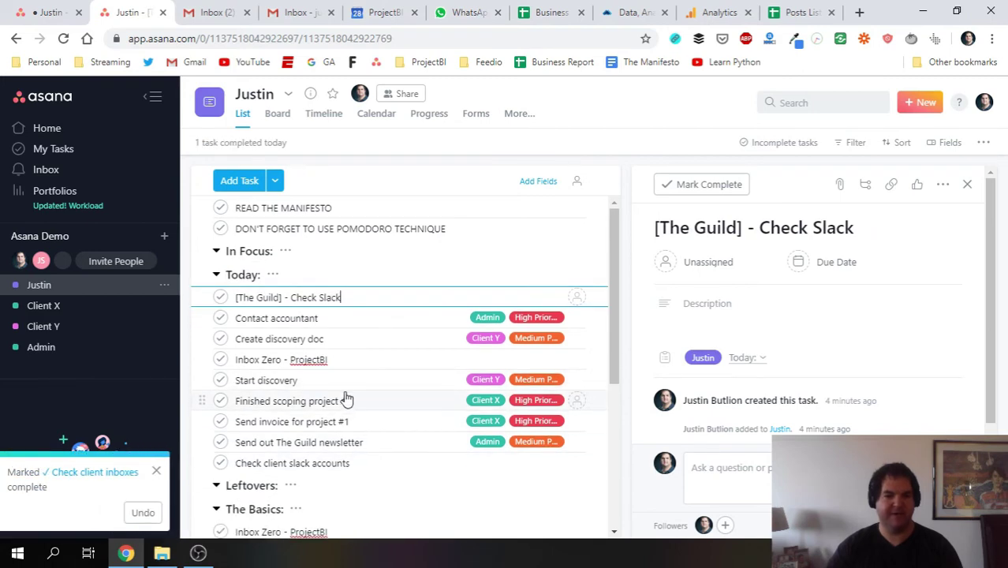
Move [The Guild] - Check Slack into In Focus and mark it complete.
left_click(347, 400)
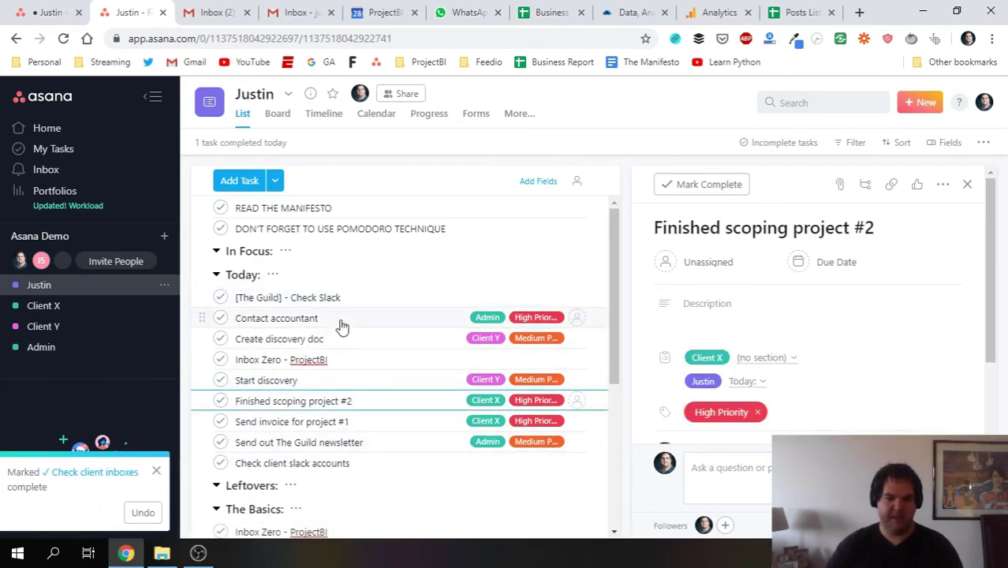
left_click(342, 300)
left_click_drag(196, 295, 237, 260)
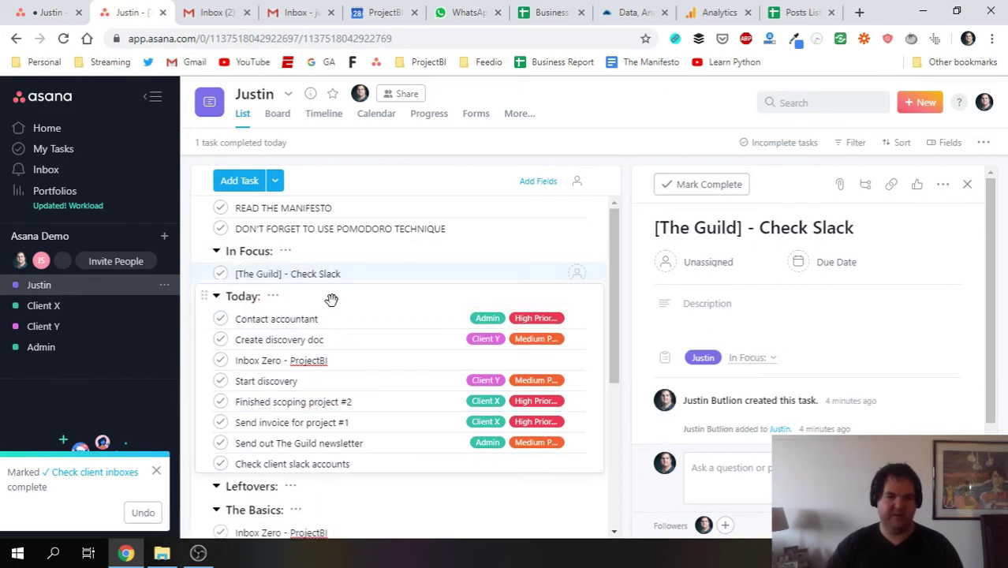
left_click(221, 273)
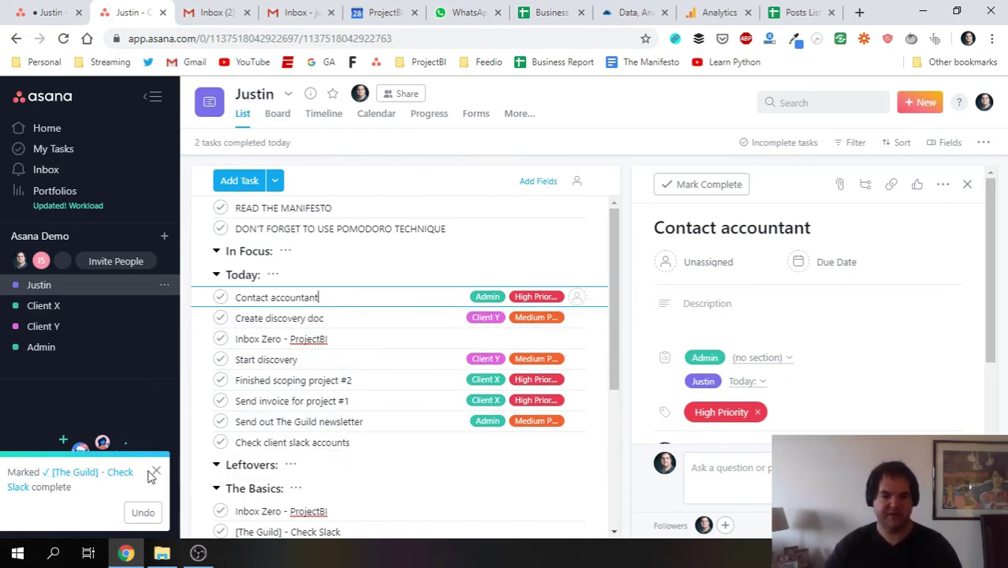
left_click(156, 472)
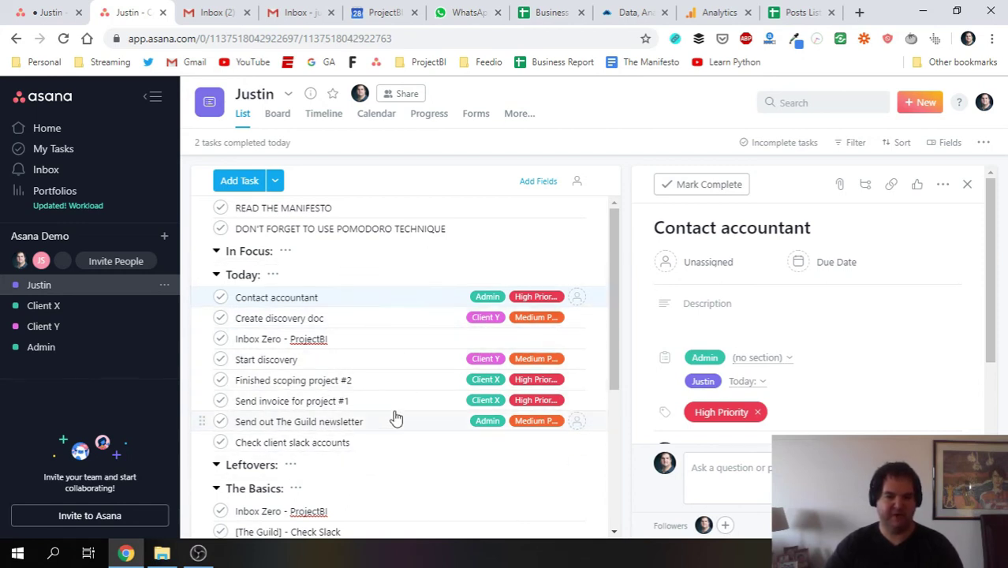
Complete Contact accountant, Inbox Zero, newsletter, client Slack and invoice tasks; select the remaining three.
left_click(353, 302)
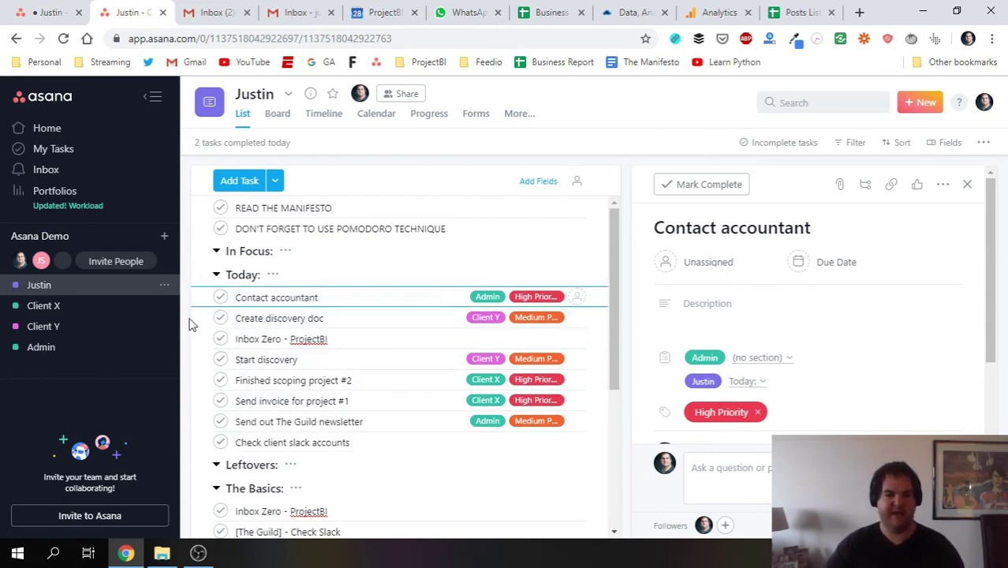
left_click(220, 298)
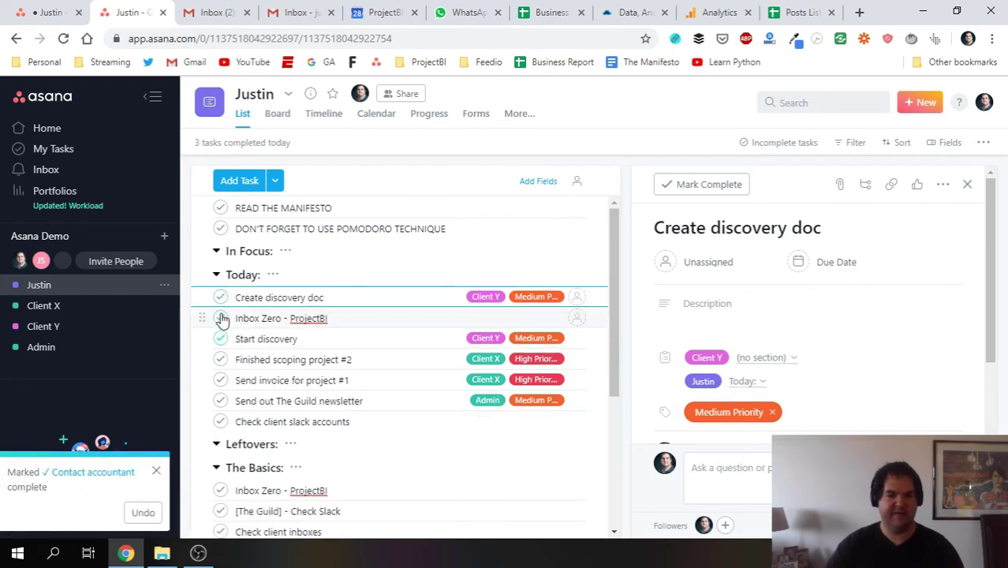
left_click(220, 318)
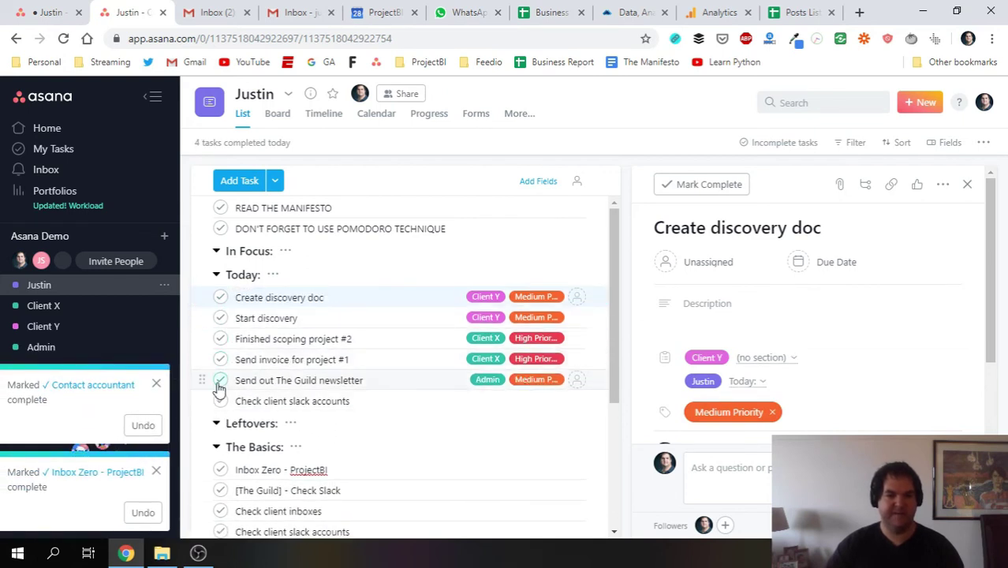
left_click(221, 383)
left_click(221, 380)
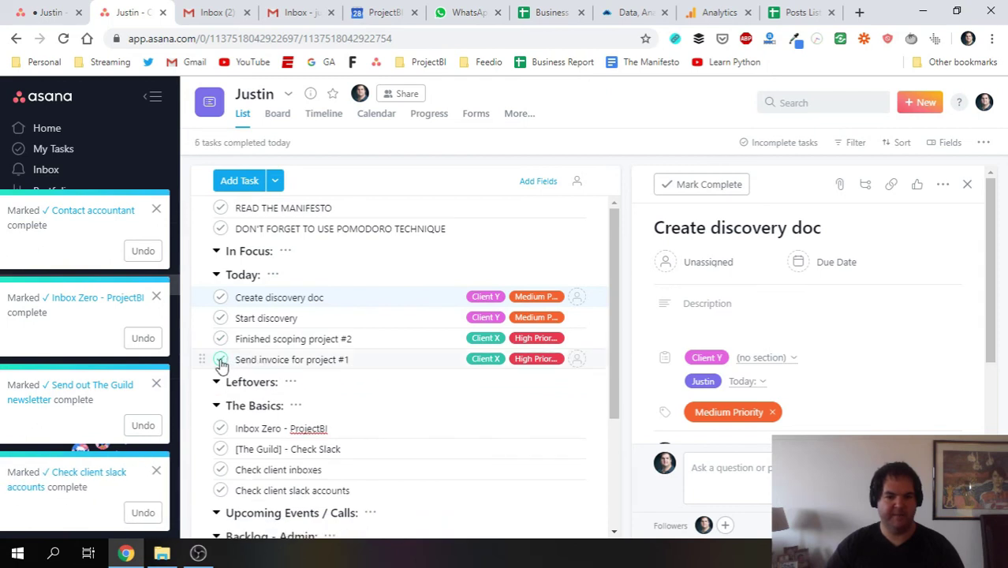
left_click(221, 359)
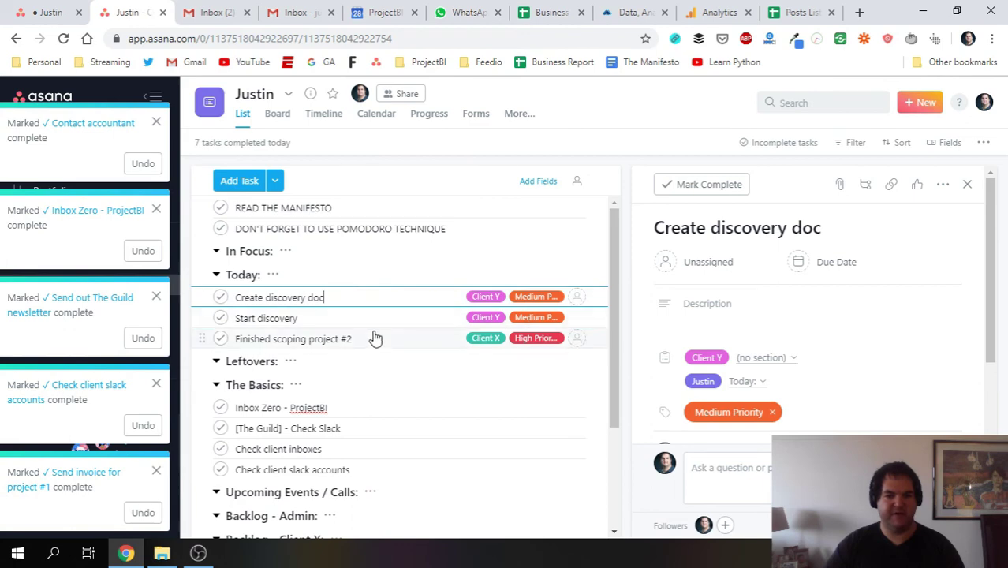
left_click(377, 340, "shift")
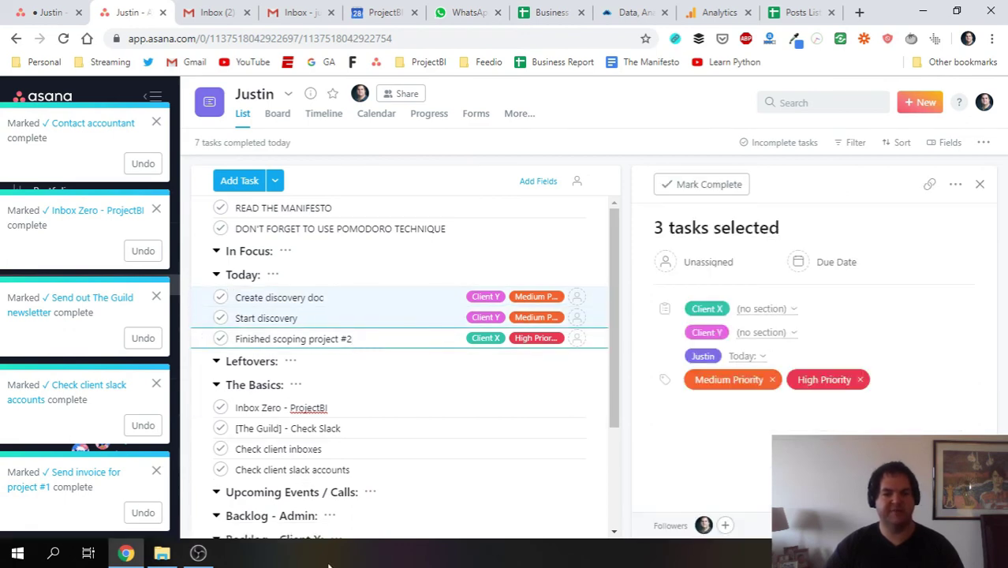
Move Create discovery doc, Start discovery and Finished scoping project #2 into Leftovers.
scroll(317, 512, "down", 1)
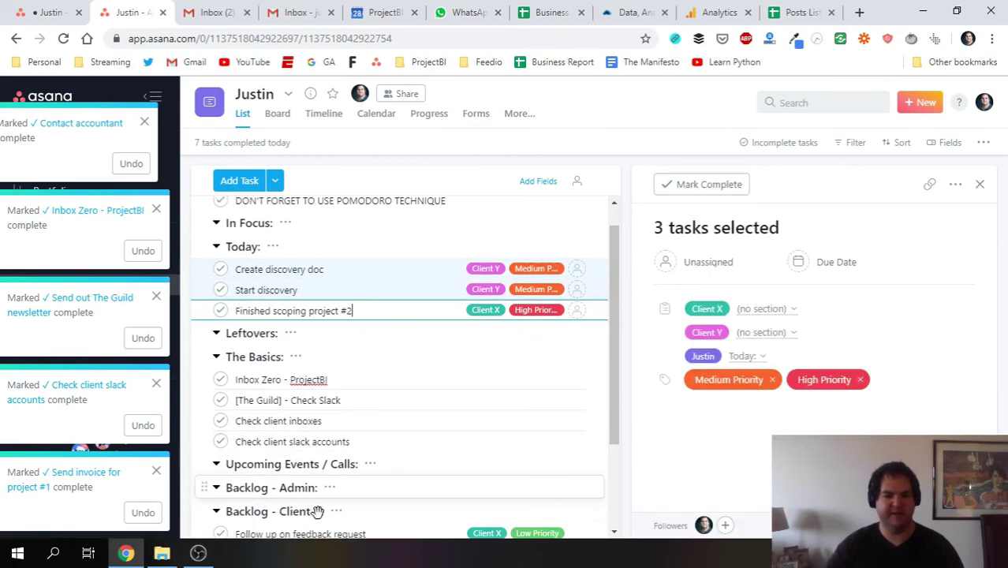
scroll(319, 473, "down", 3)
scroll(351, 481, "up", 4)
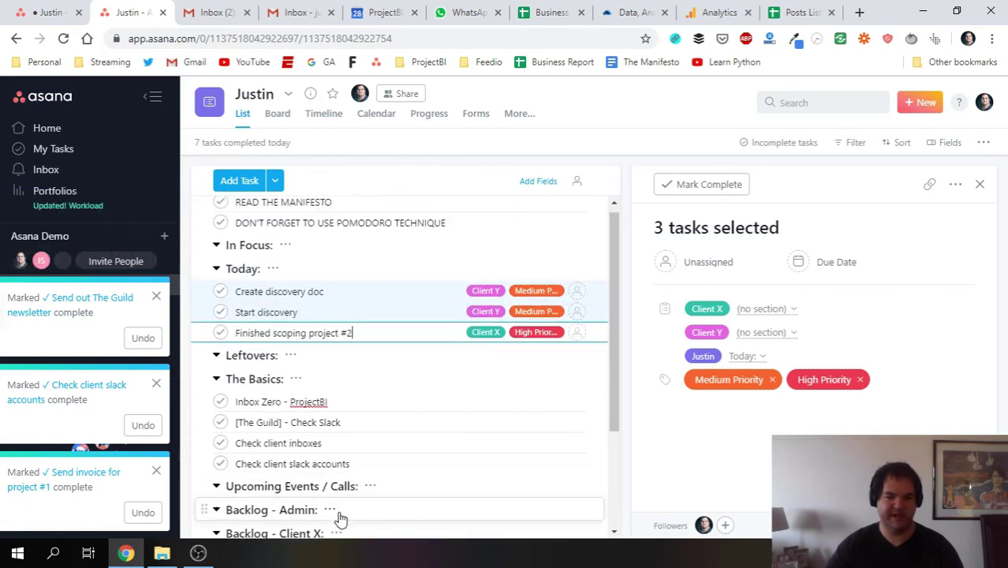
scroll(373, 458, "down", 5)
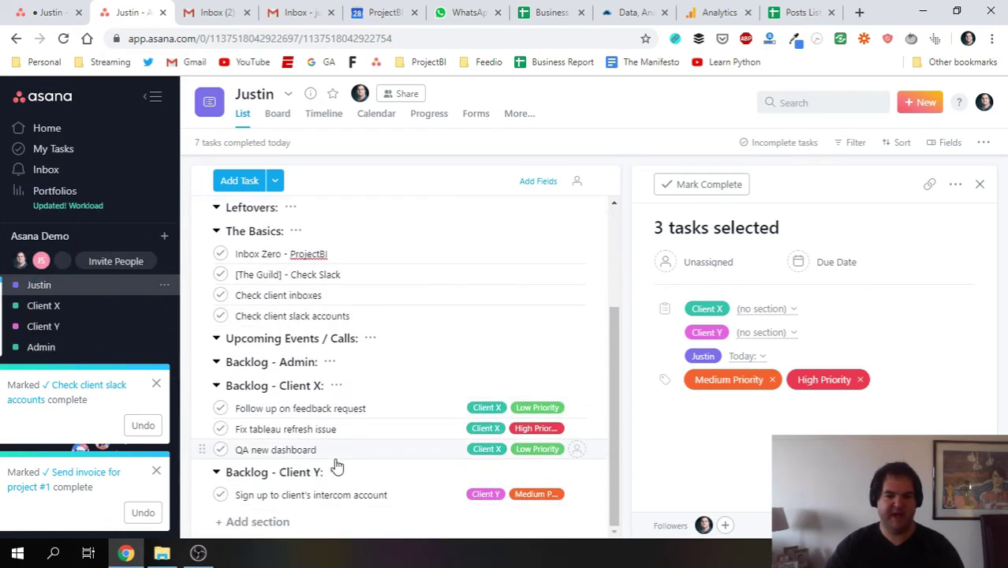
scroll(385, 473, "up", 5)
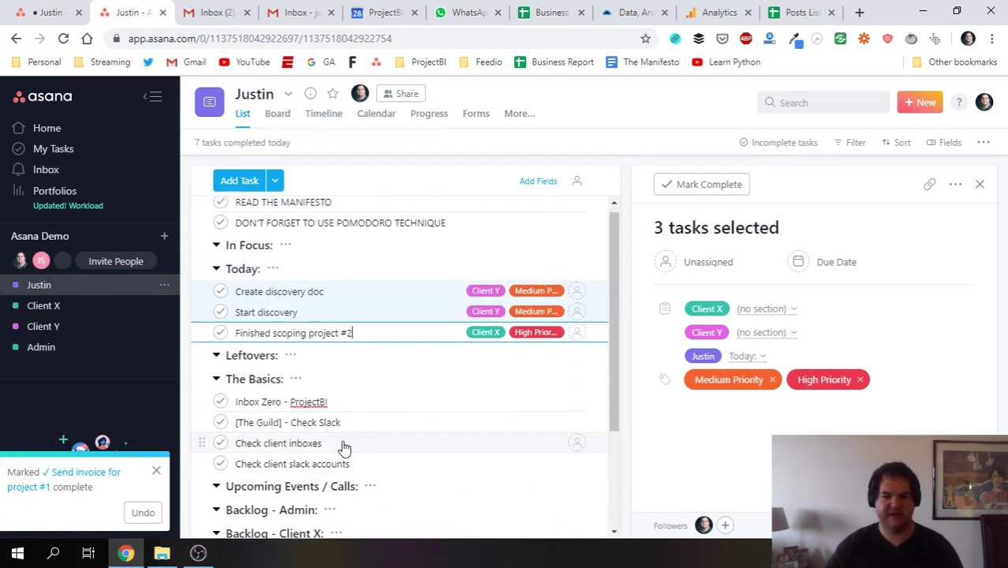
scroll(380, 440, "down", 5)
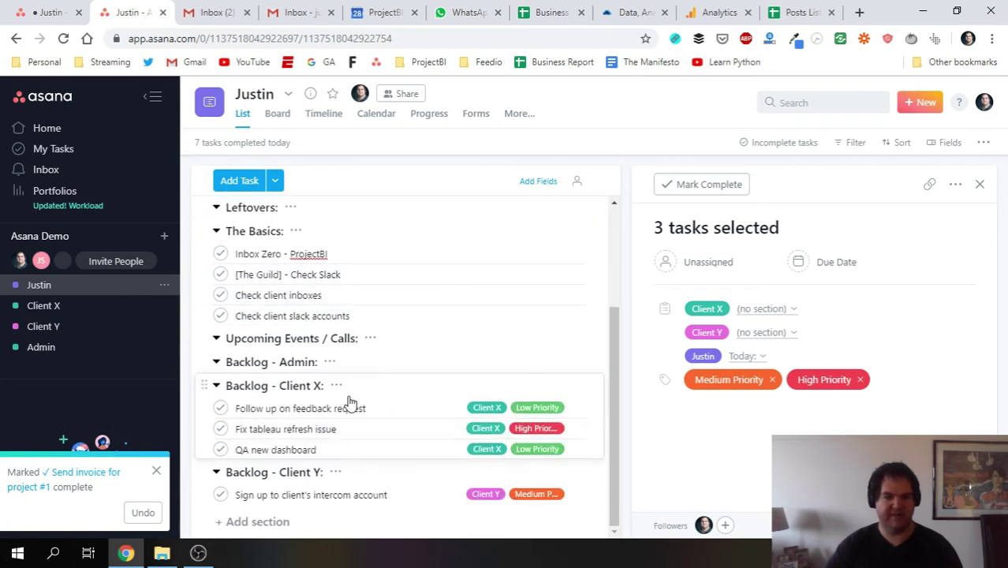
scroll(371, 402, "up", 2)
scroll(371, 404, "up", 3)
scroll(360, 450, "down", 5)
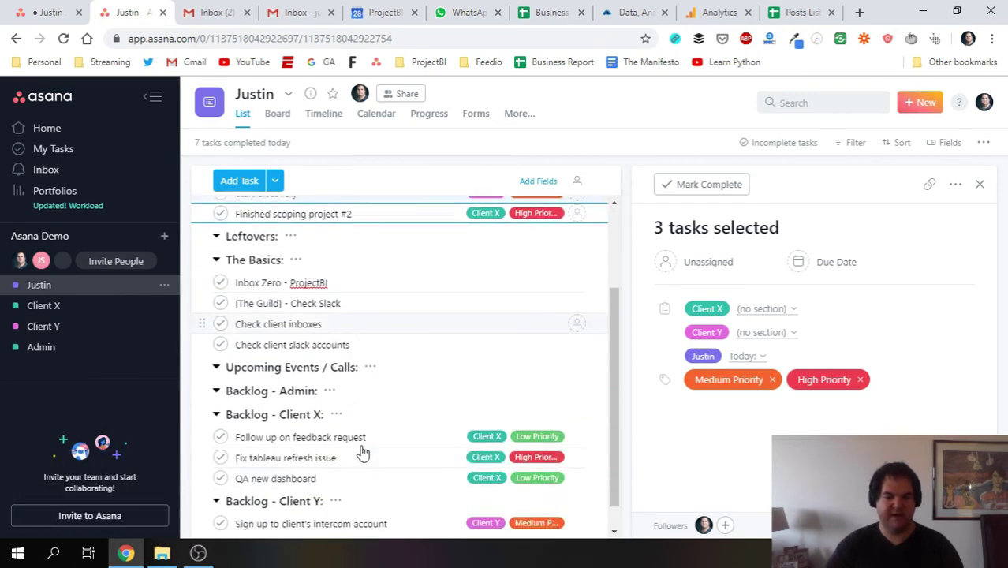
scroll(241, 438, "up", 5)
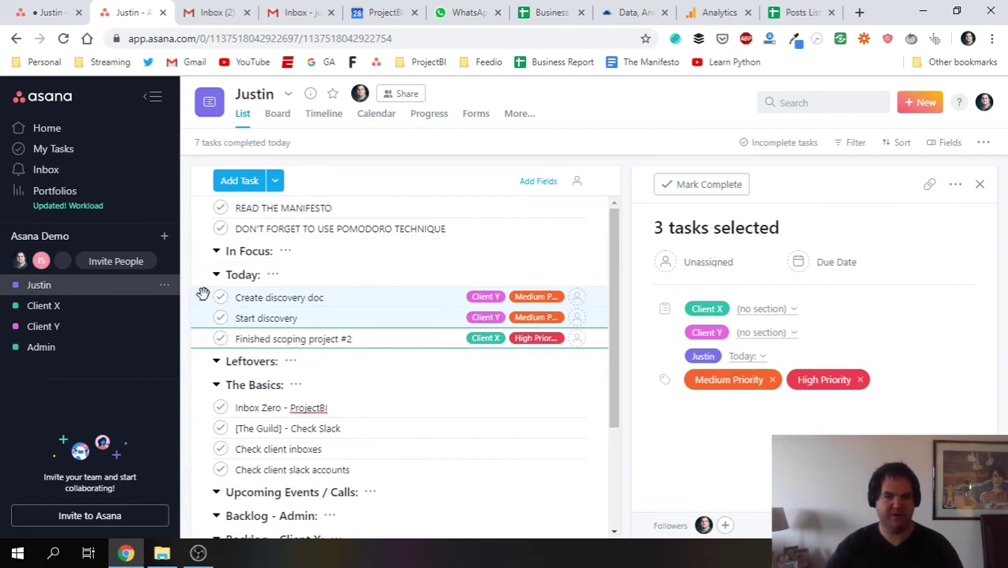
left_click_drag(203, 294, 276, 369)
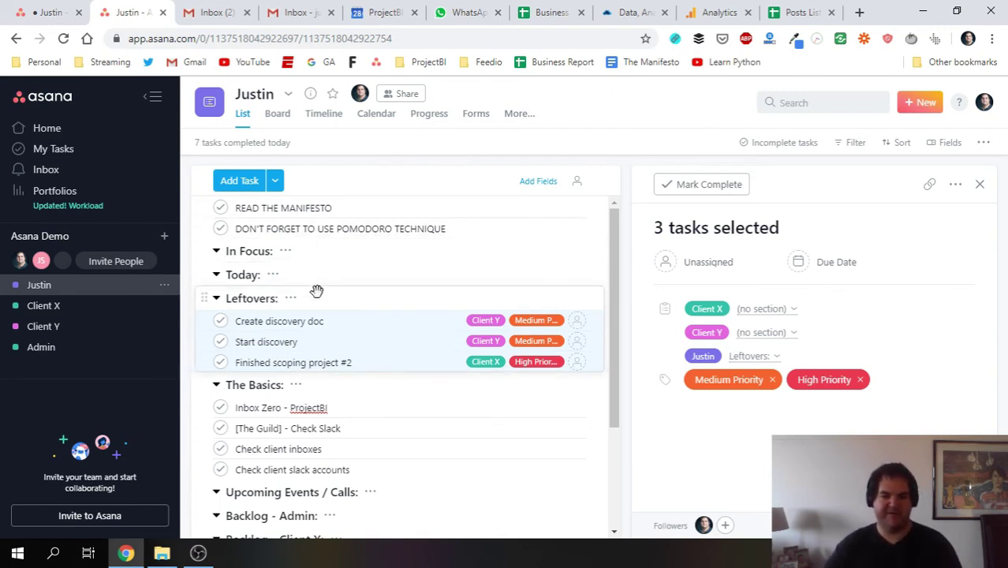
left_click(388, 325)
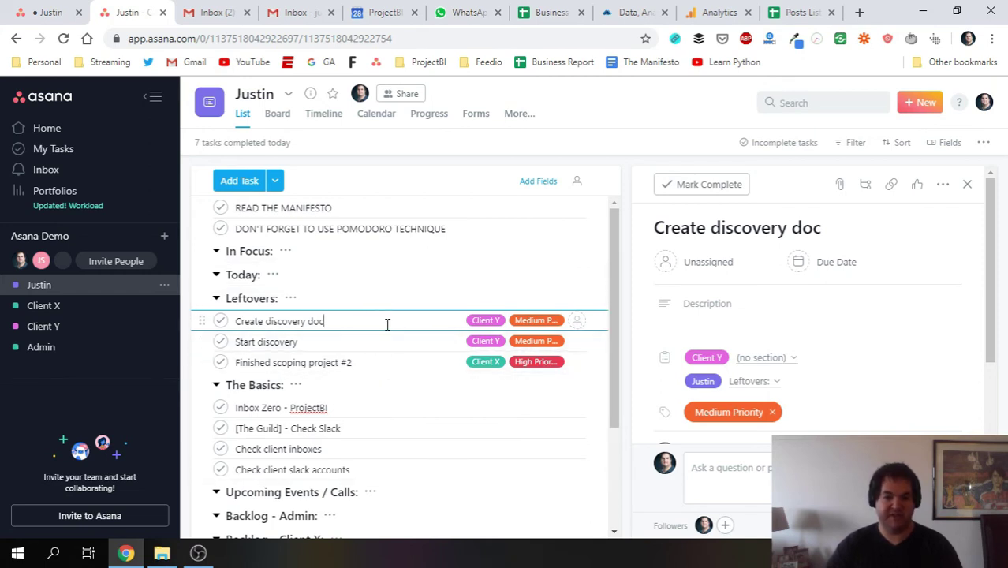
Scroll the Justin list to confirm Leftovers holds the three moved tasks.
scroll(377, 435, "down", 2)
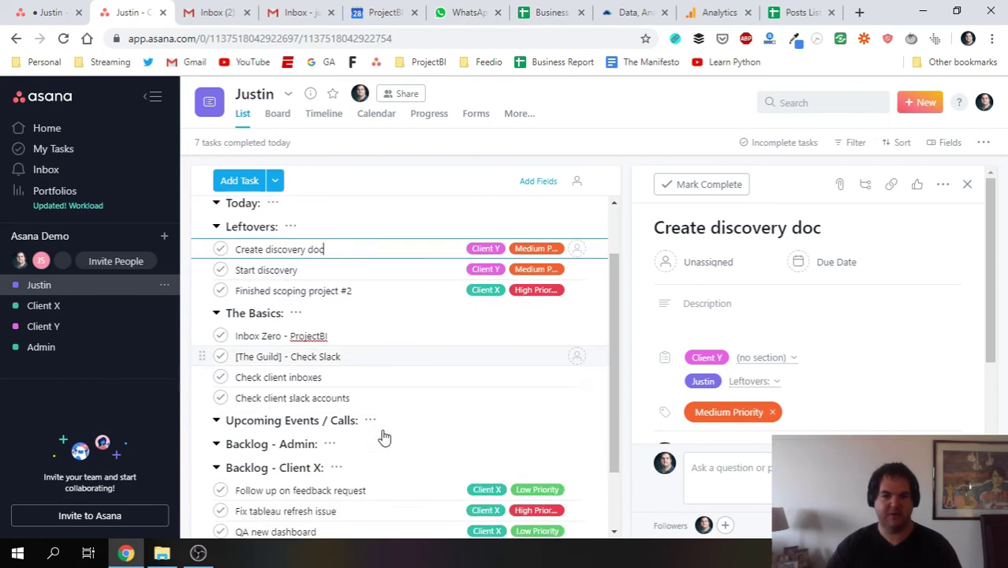
scroll(367, 438, "up", 2)
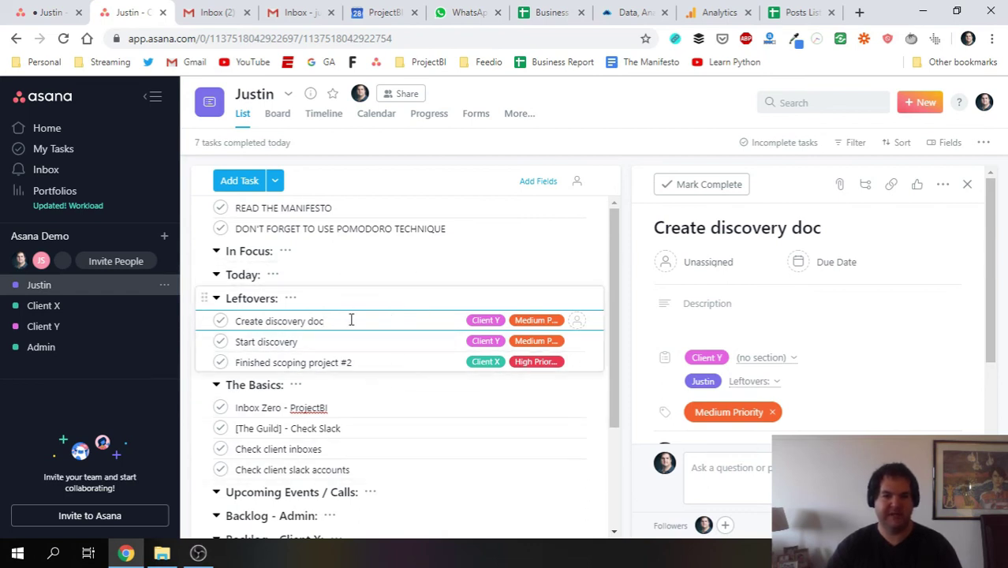
scroll(410, 390, "down", 3)
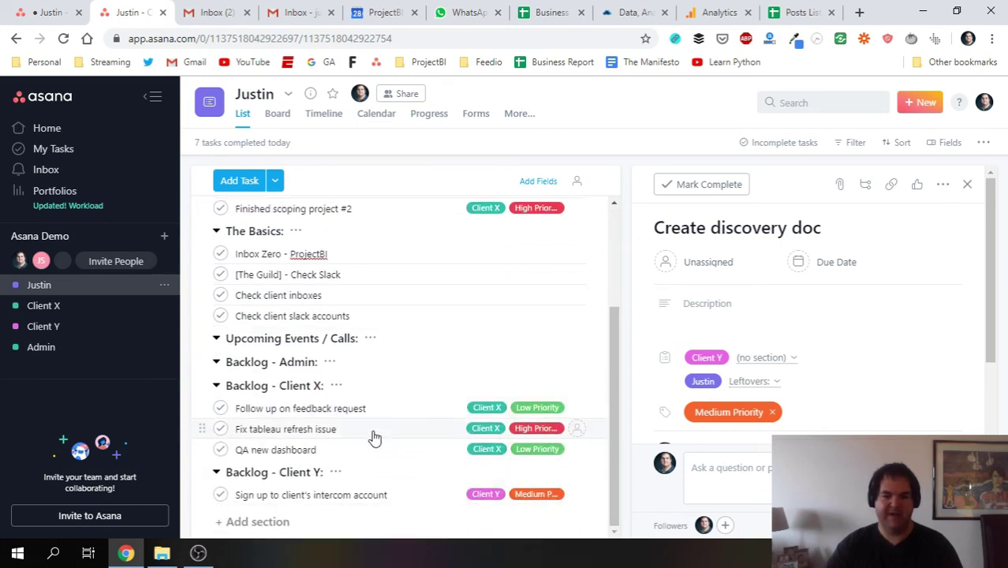
scroll(375, 434, "up", 3)
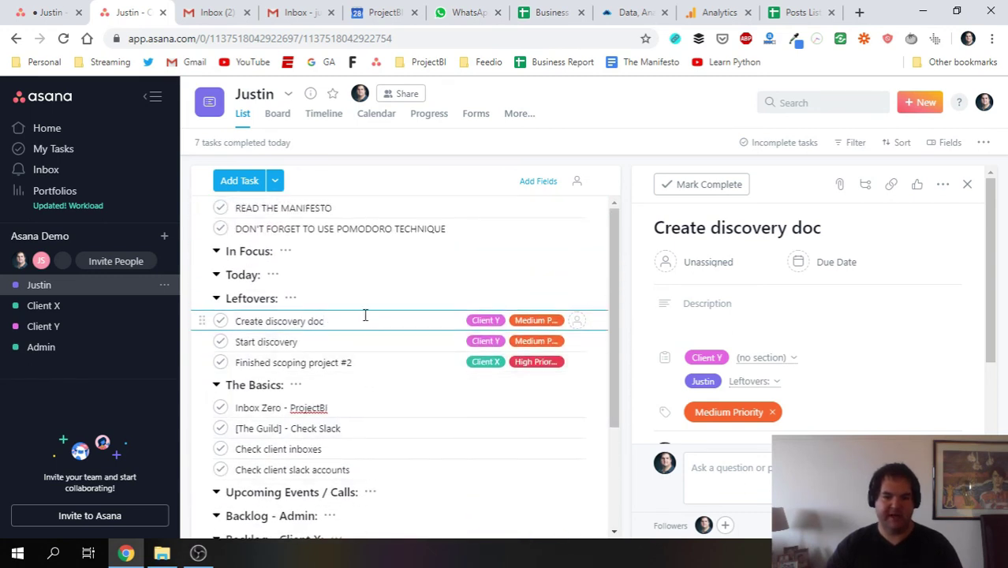
Open the Start discovery and Finished scoping project #2 details and review the list.
left_click(388, 349)
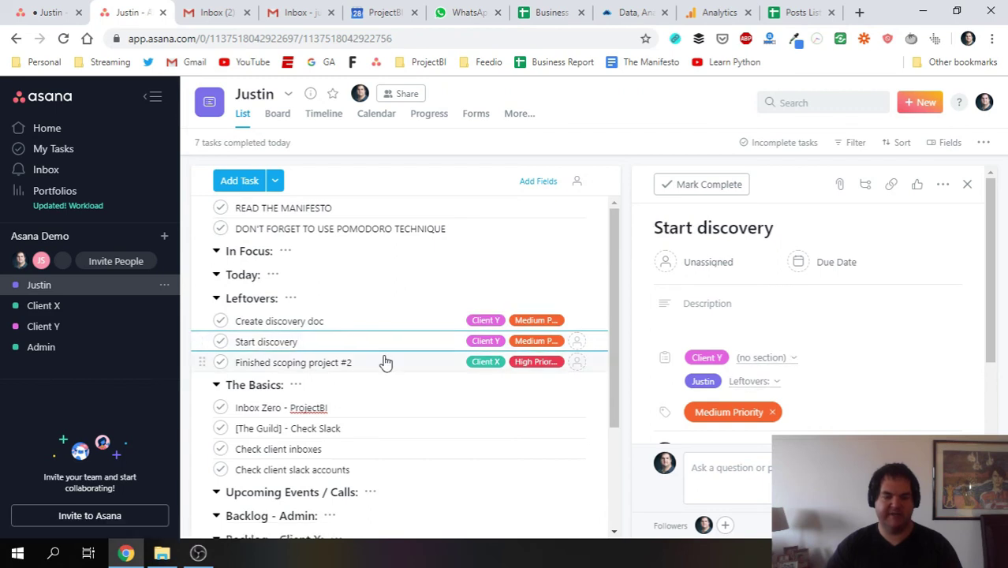
left_click(379, 365)
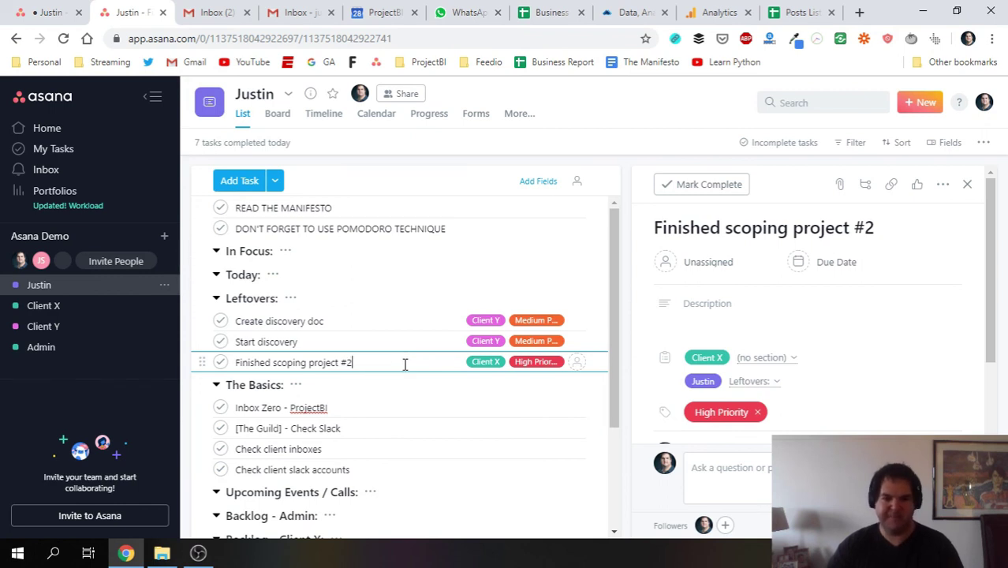
scroll(405, 365, "down", 2)
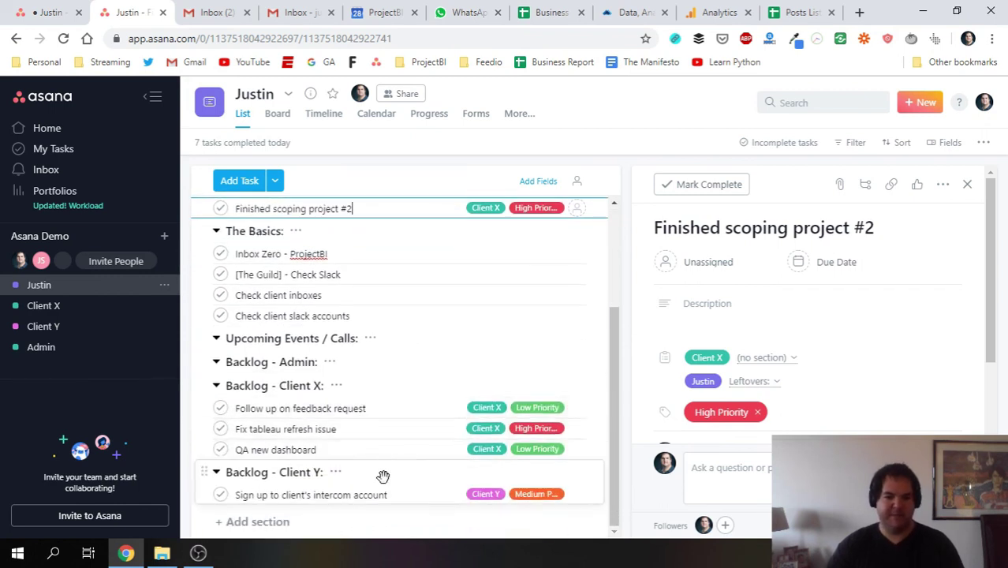
scroll(378, 481, "up", 2)
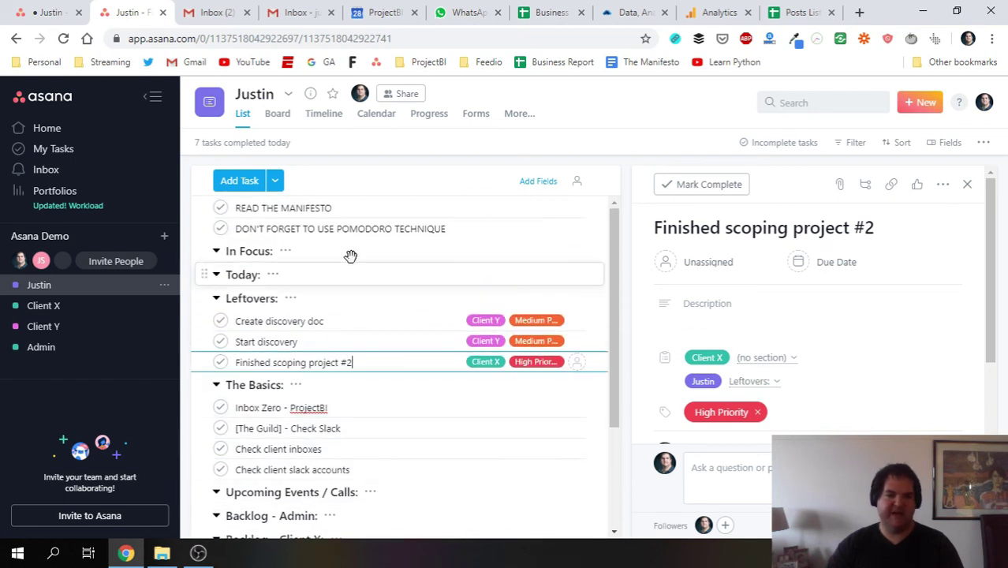
scroll(406, 406, "down", 2)
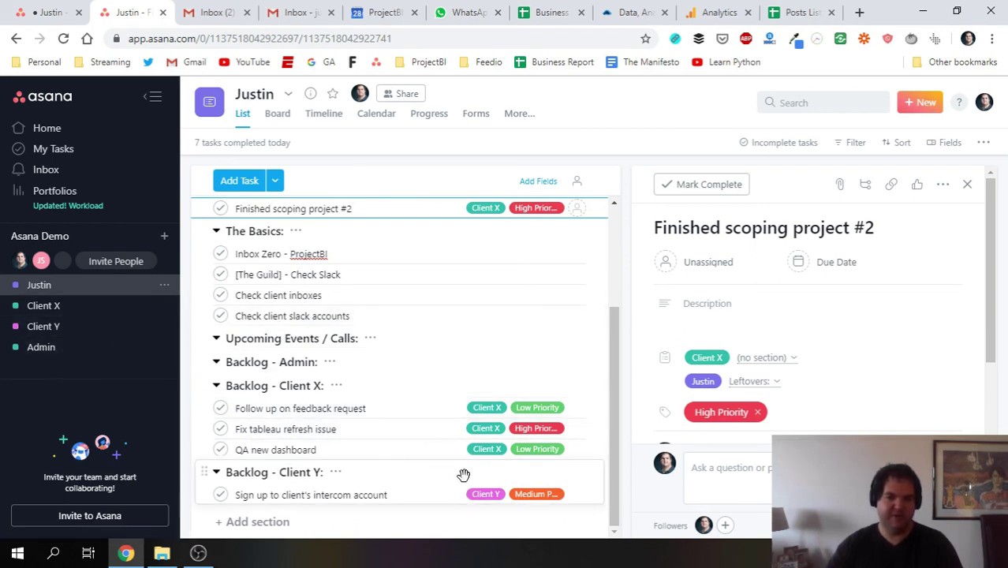
Open Follow up on feedback request, then review the Client X, Client Y and Admin lists.
left_click(402, 414)
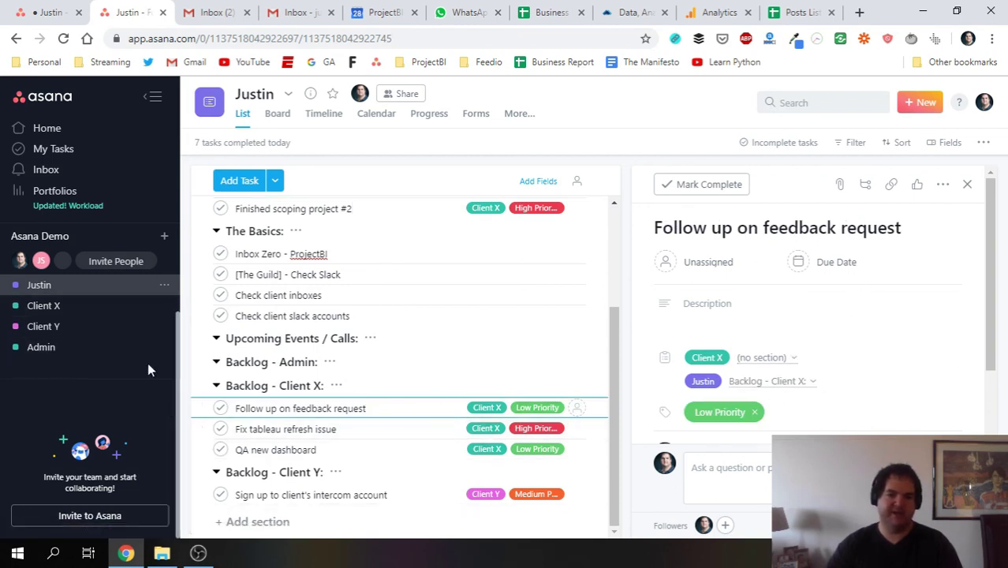
left_click(81, 309)
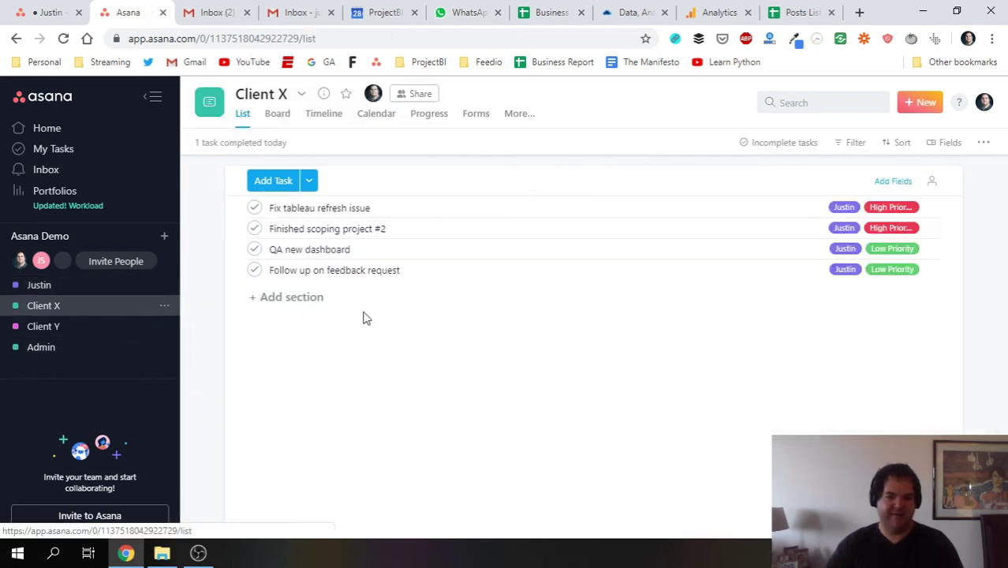
left_click(49, 327)
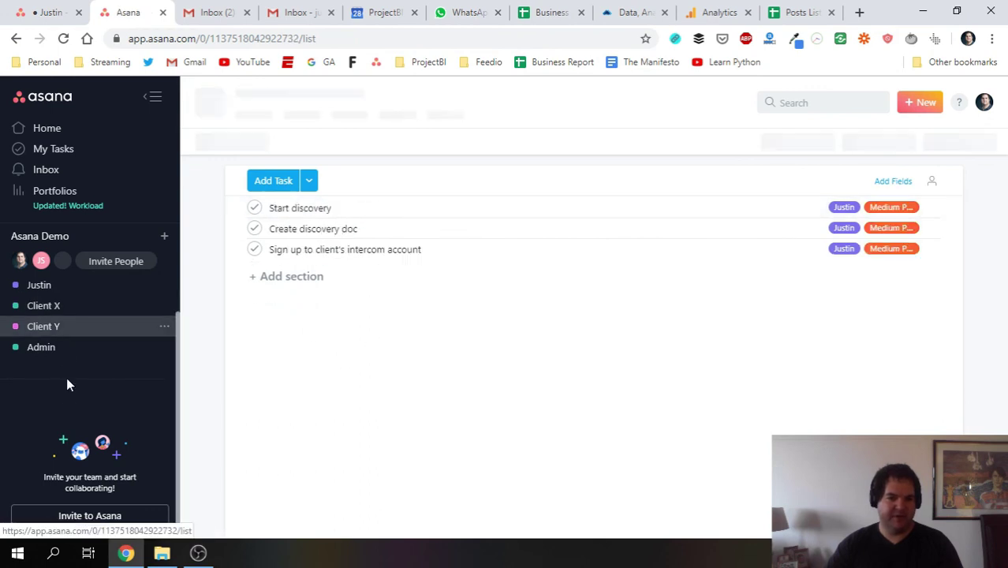
left_click(38, 348)
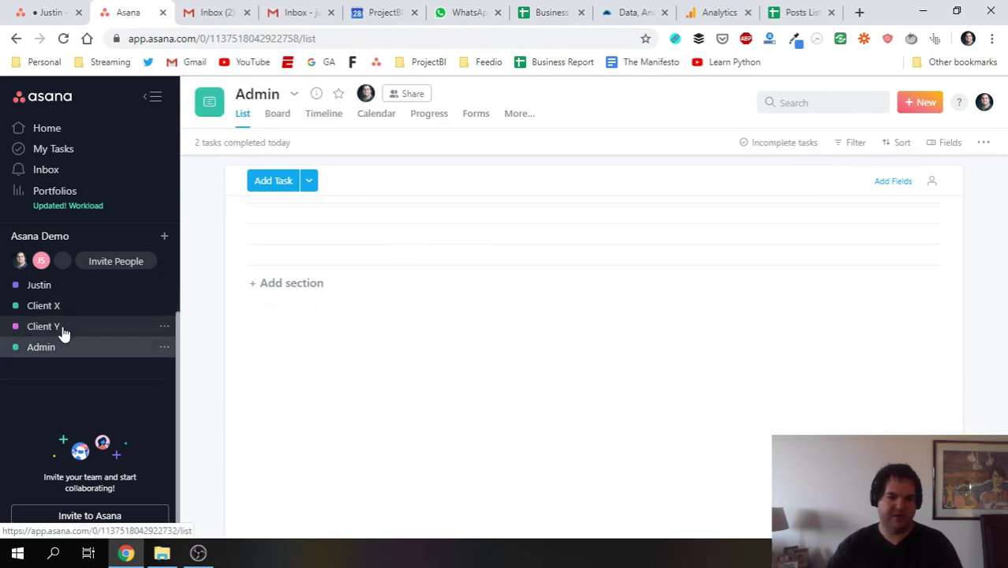
left_click(66, 325)
left_click(72, 307)
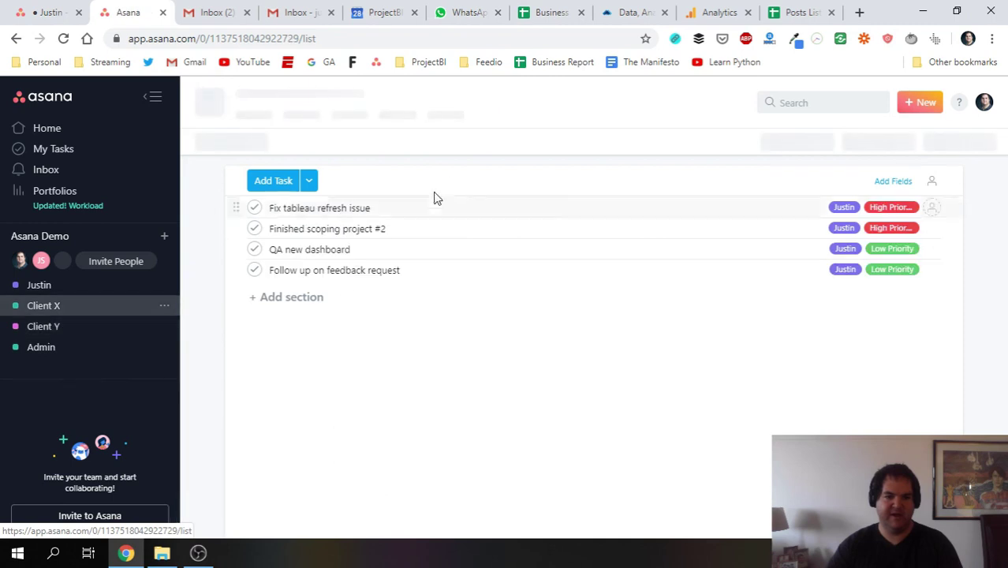
Recheck Client X's four tasks, including QA new dashboard, and return to Justin.
left_click(73, 284)
scroll(366, 418, "down", 3)
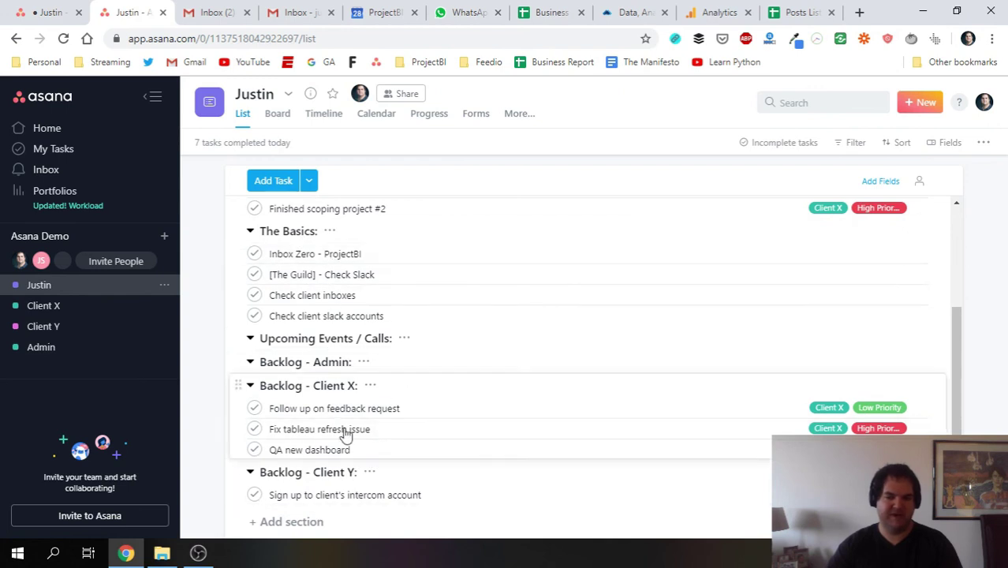
left_click(77, 311)
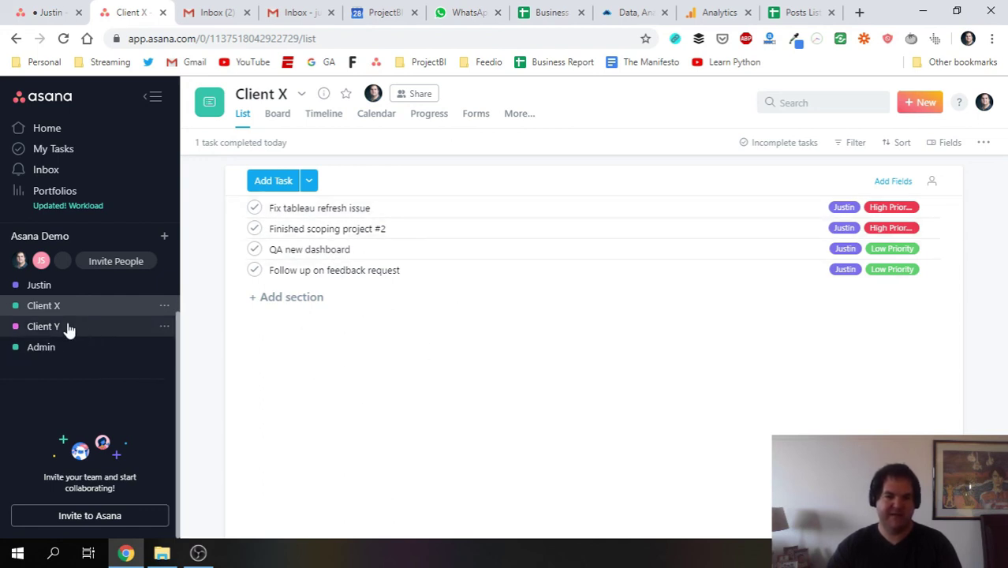
left_click(67, 289)
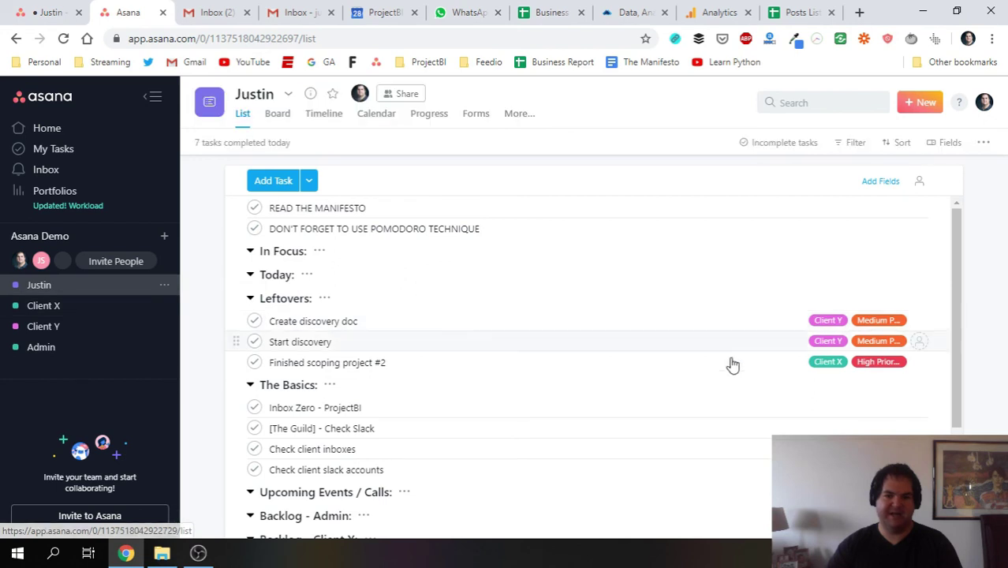
Scroll past the empty In Focus and Today sections and open Create discovery doc.
scroll(631, 371, "down", 4)
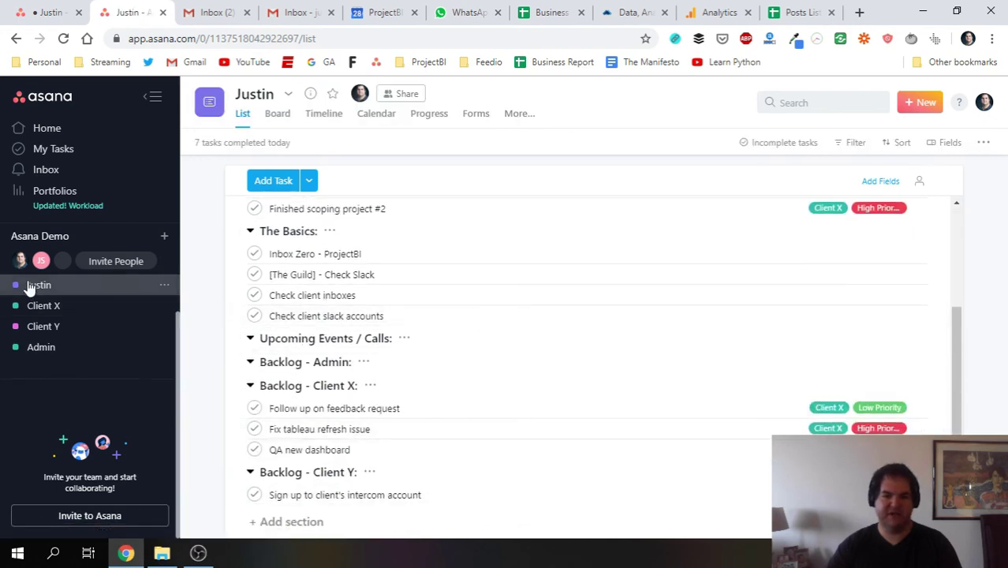
scroll(594, 411, "up", 4)
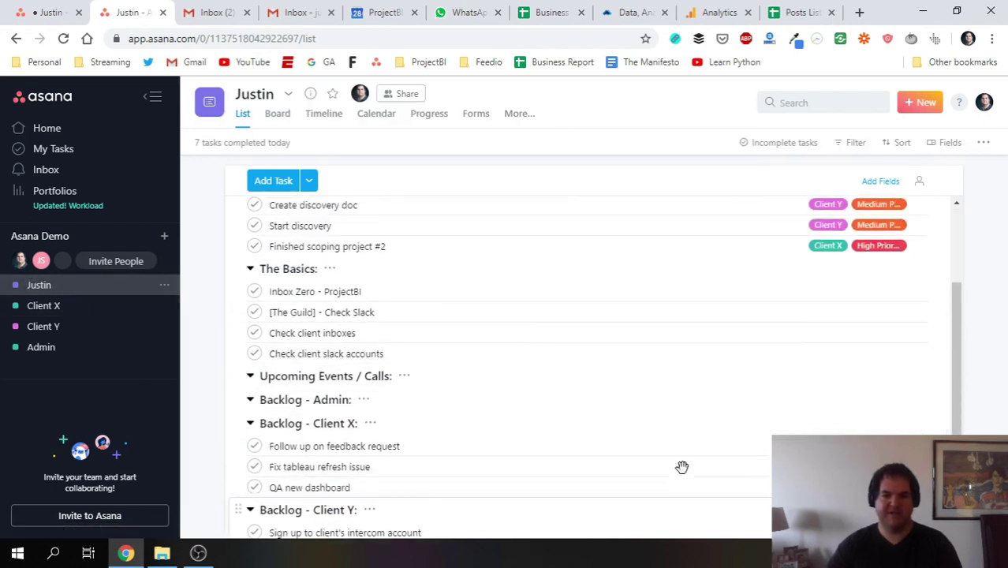
scroll(388, 229, "down", 4)
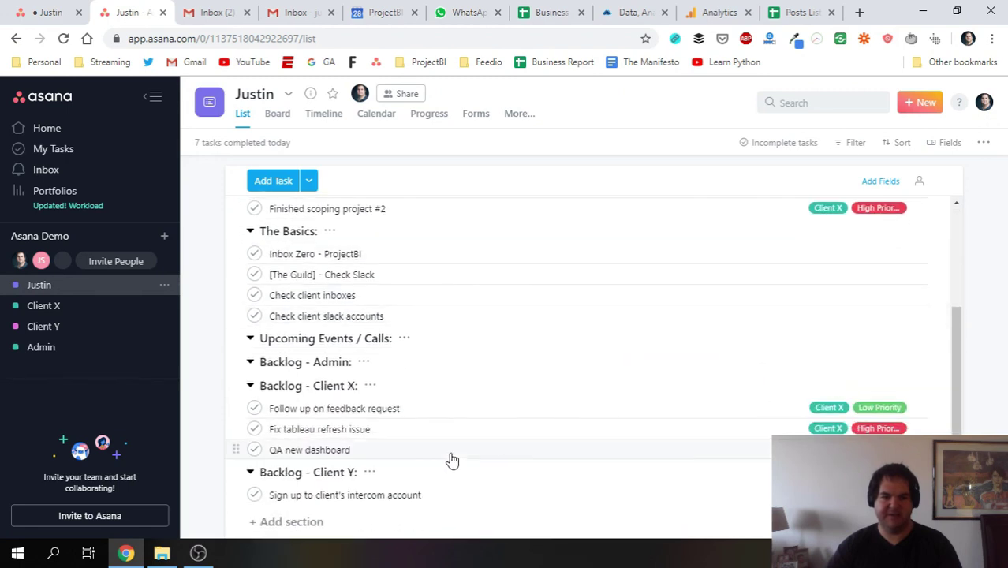
scroll(450, 462, "up", 4)
scroll(497, 407, "down", 4)
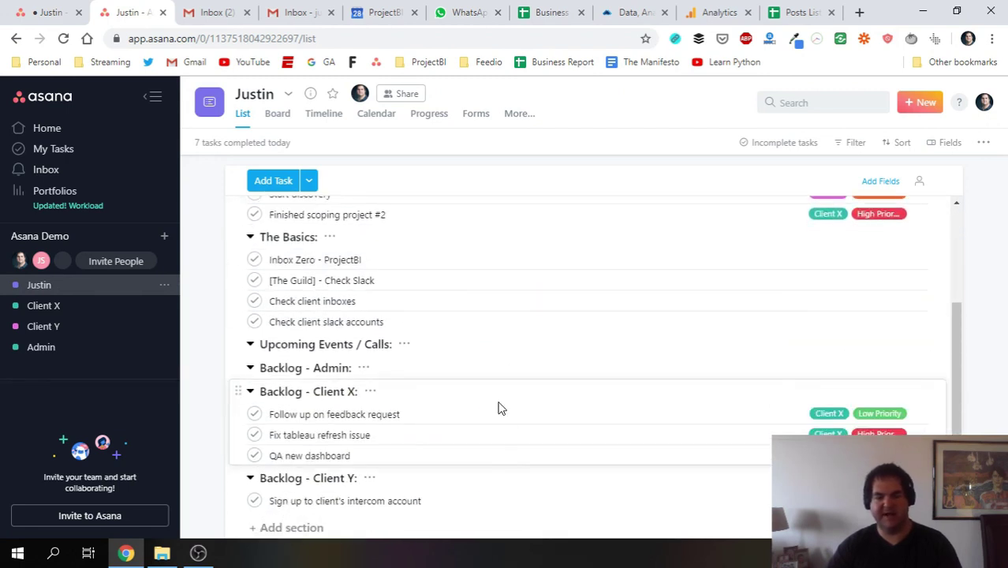
scroll(436, 317, "up", 4)
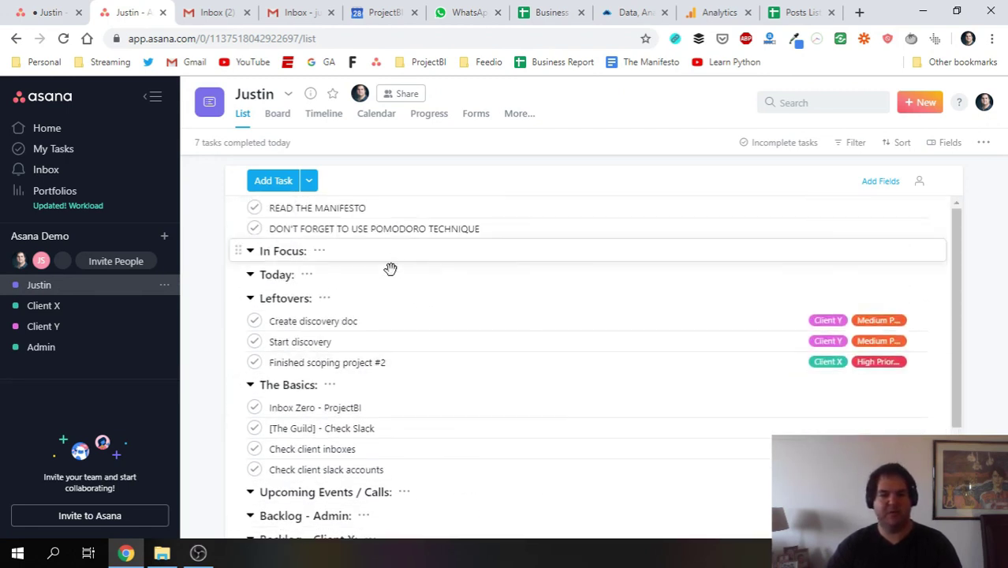
scroll(389, 268, "down", 4)
scroll(481, 446, "up", 4)
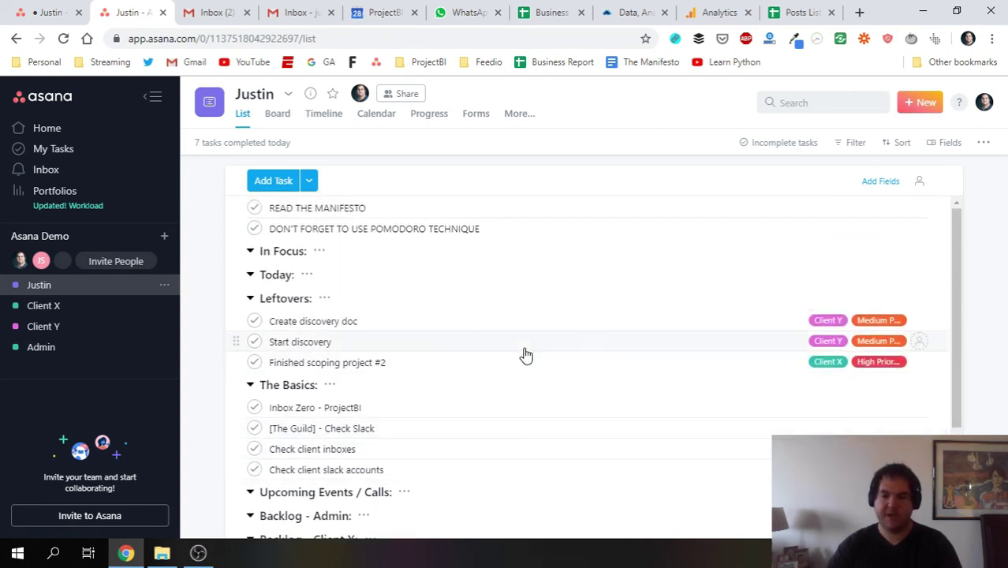
left_click(471, 321)
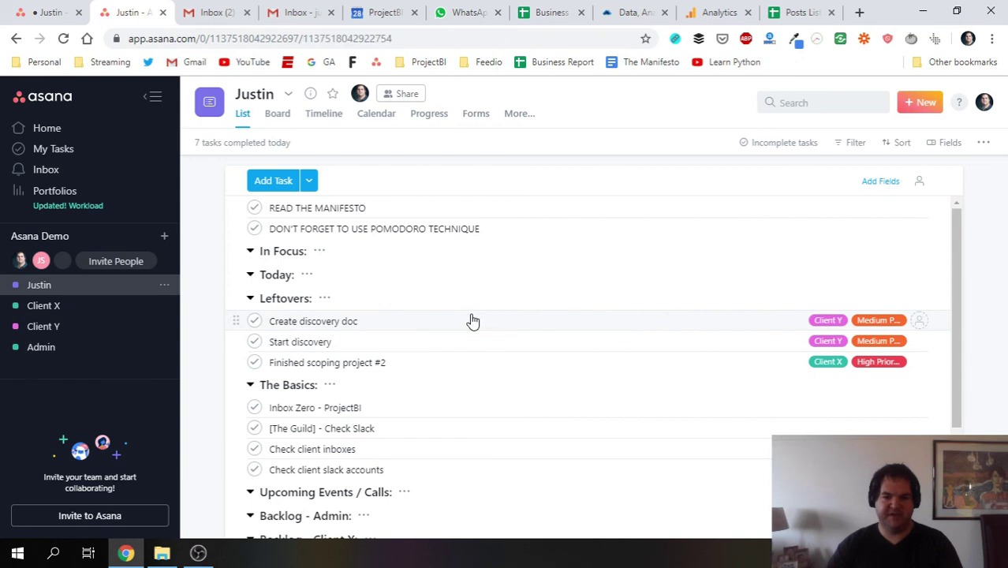